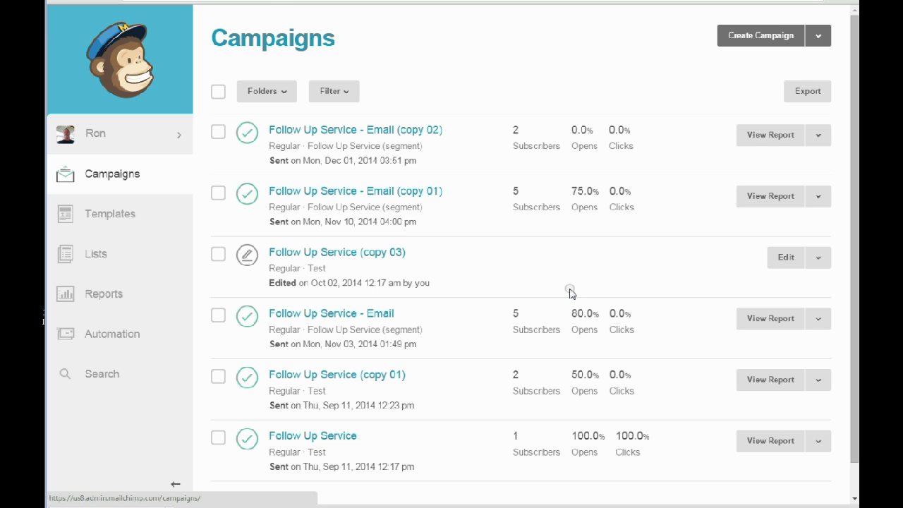
From Lists, bring up the Follow Up Service list's actions menu and its subscriber import page.
left_click(150, 253)
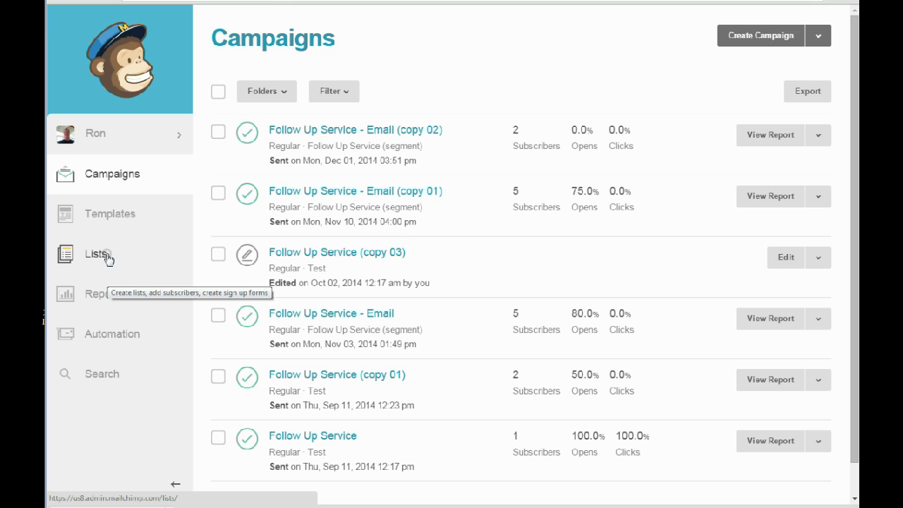
left_click(108, 258)
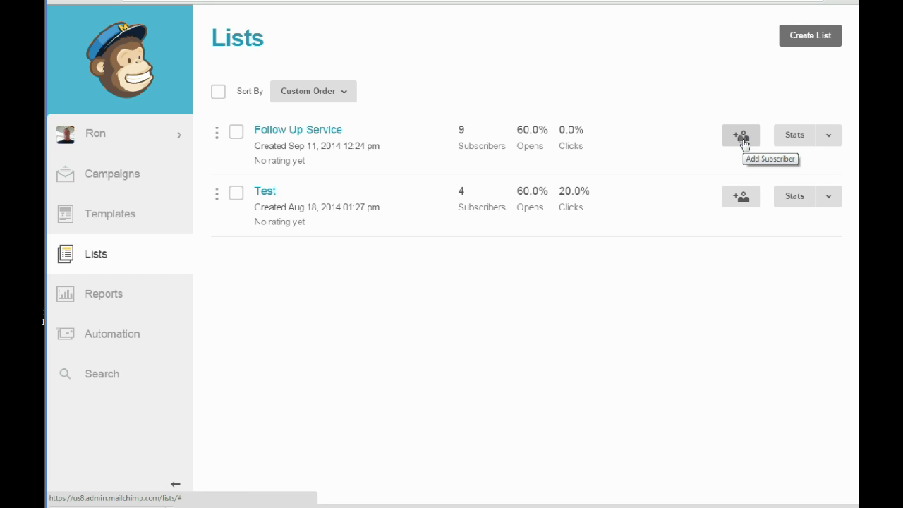
left_click(798, 138)
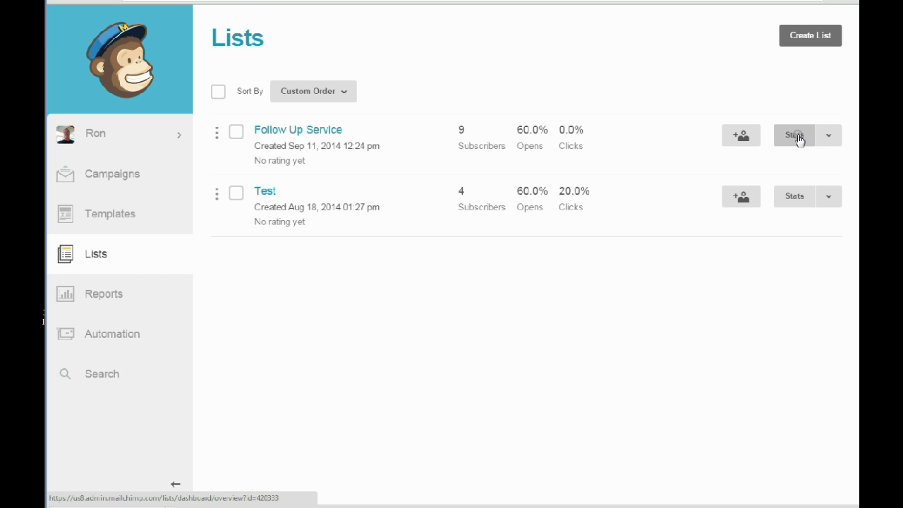
left_click(826, 135)
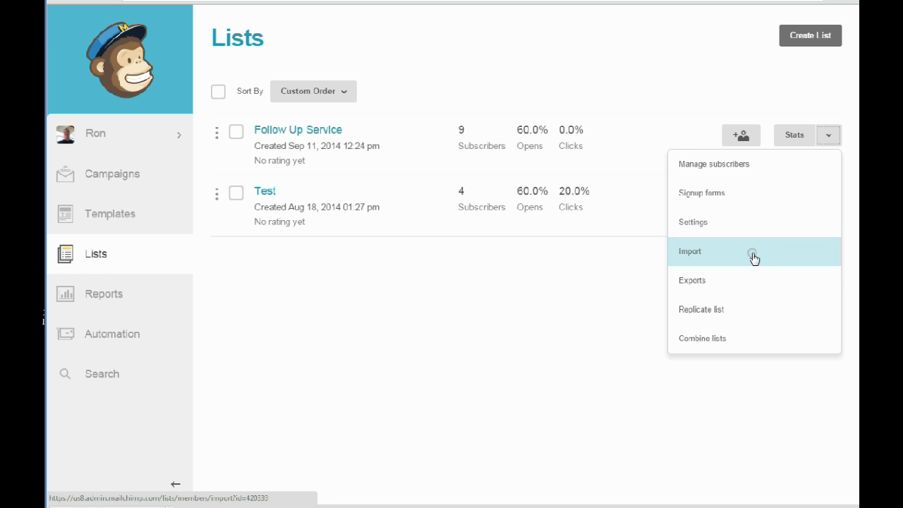
left_click(751, 256)
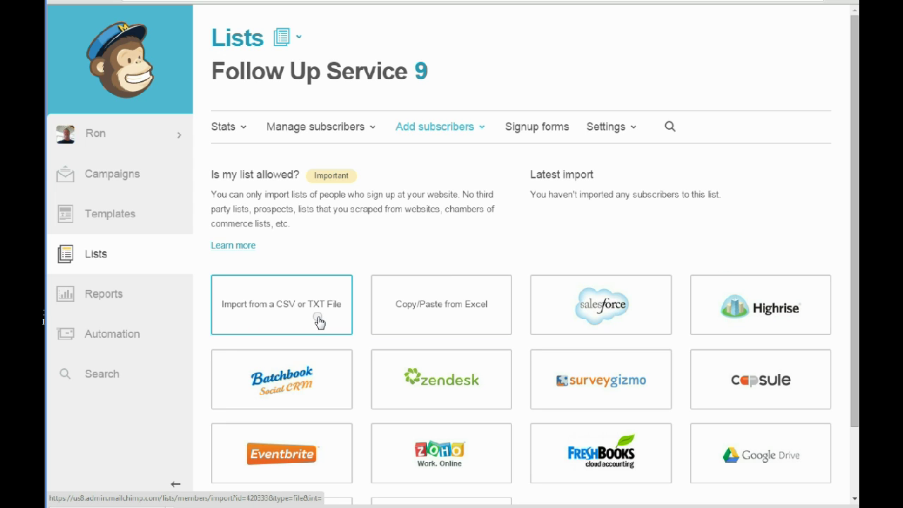
Scroll through the import sources: CSV/TXT file, Excel paste and service integrations.
scroll(465, 324, "down", 2)
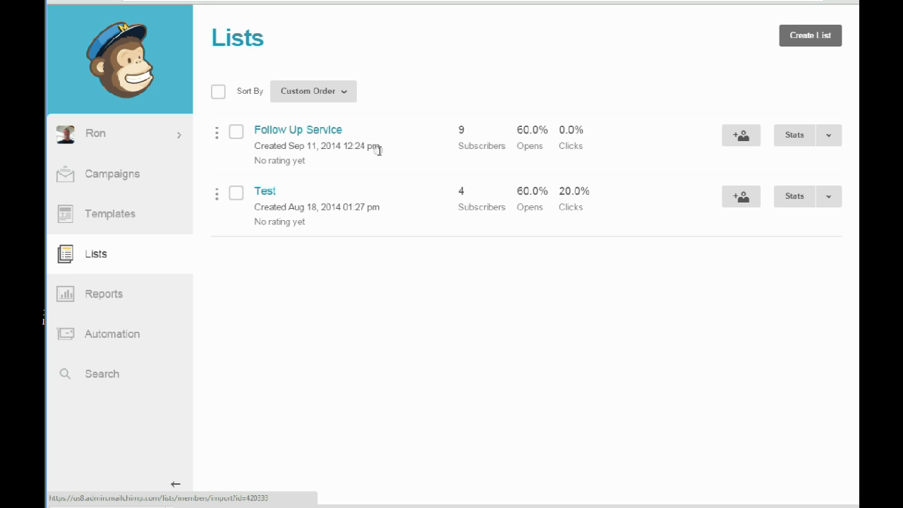
Open Follow Up Service's Add a subscriber form and enter the contact's e-mail, first and last name.
left_click(737, 140)
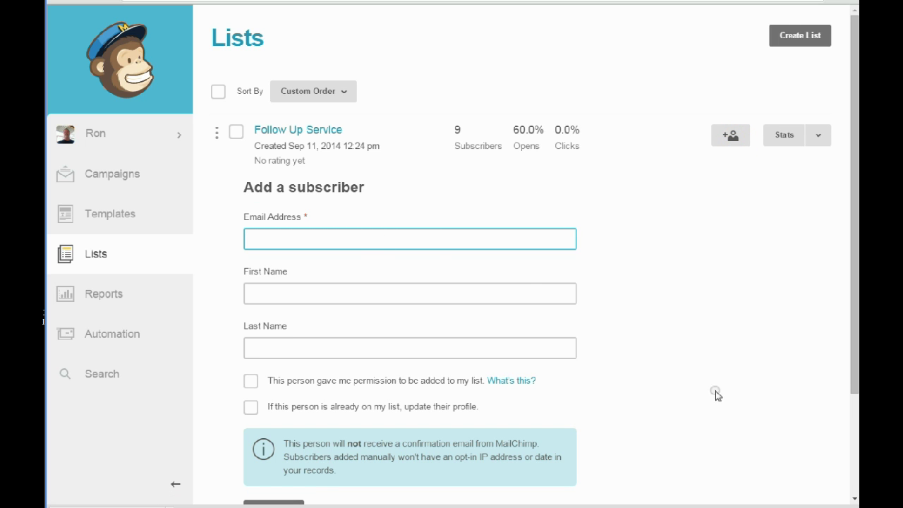
left_click(377, 234)
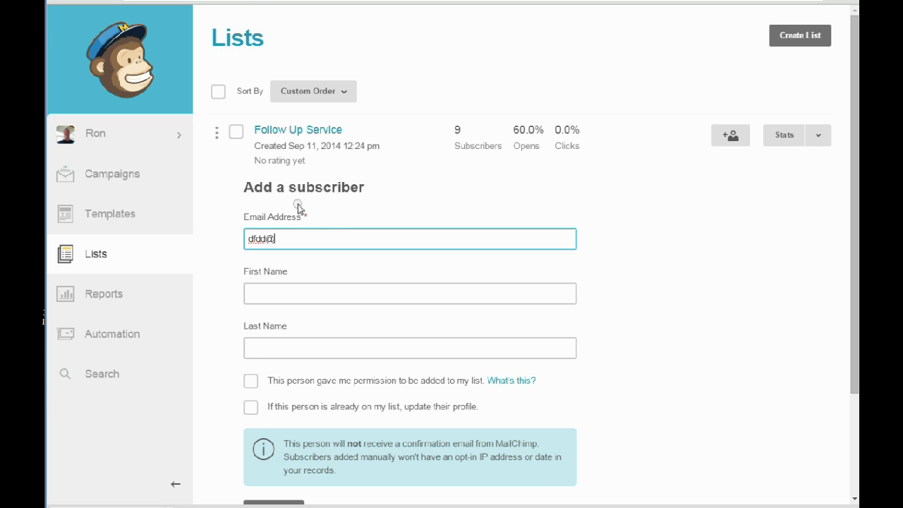
key("Tab")
type("Tom")
key("Tab")
type("Smith")
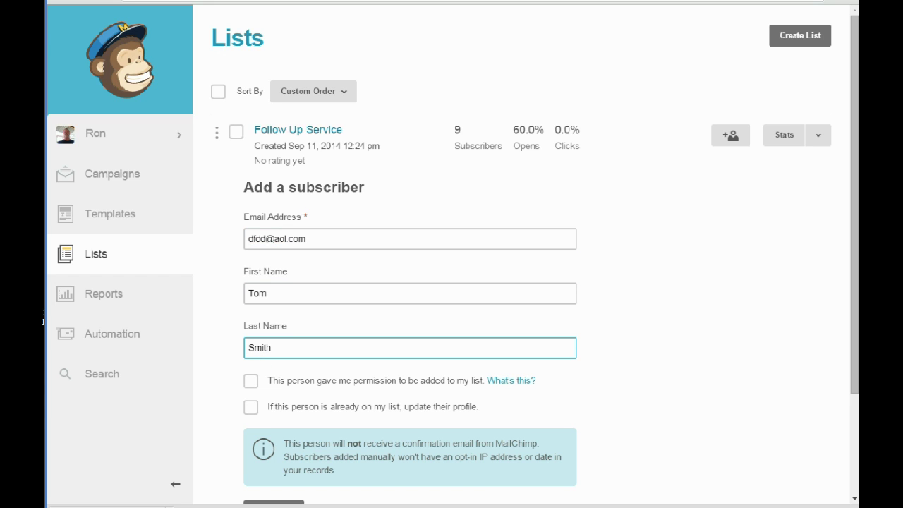
Go back over the e-mail address and name fields in the subscriber form.
left_click(258, 240)
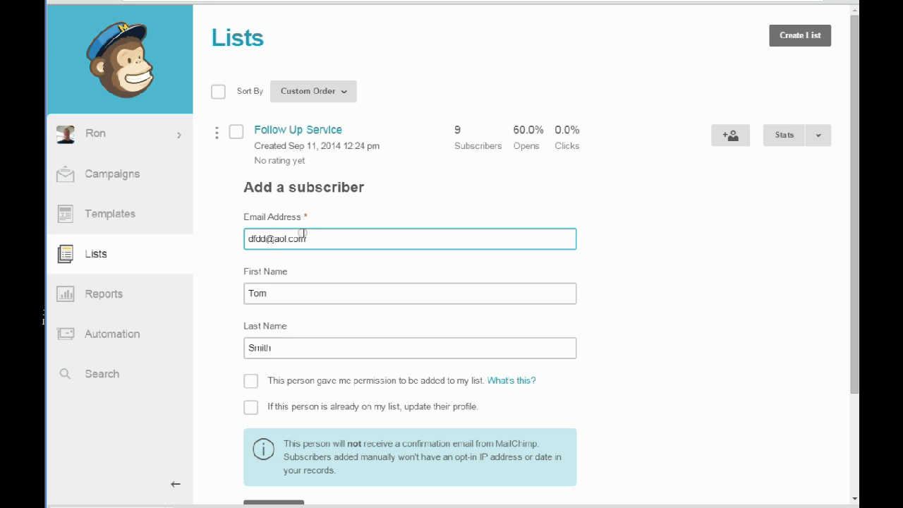
left_click(265, 360)
left_click(281, 381)
left_click(278, 347)
key("Tab")
Tick 'This person gave me permission' and 'If this person is already on my list, update their profile'.
left_click(355, 375)
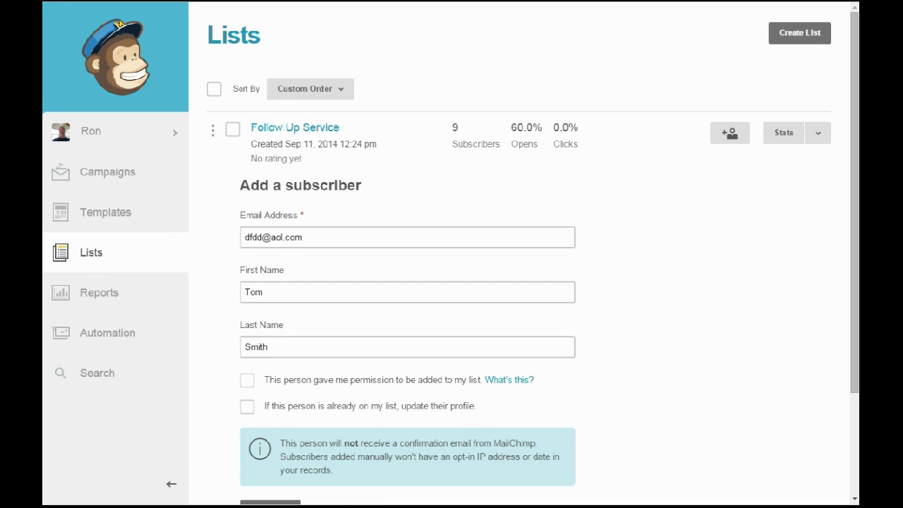
left_click(786, 42)
left_click(248, 382)
left_click(247, 407)
scroll(395, 412, "down", 2)
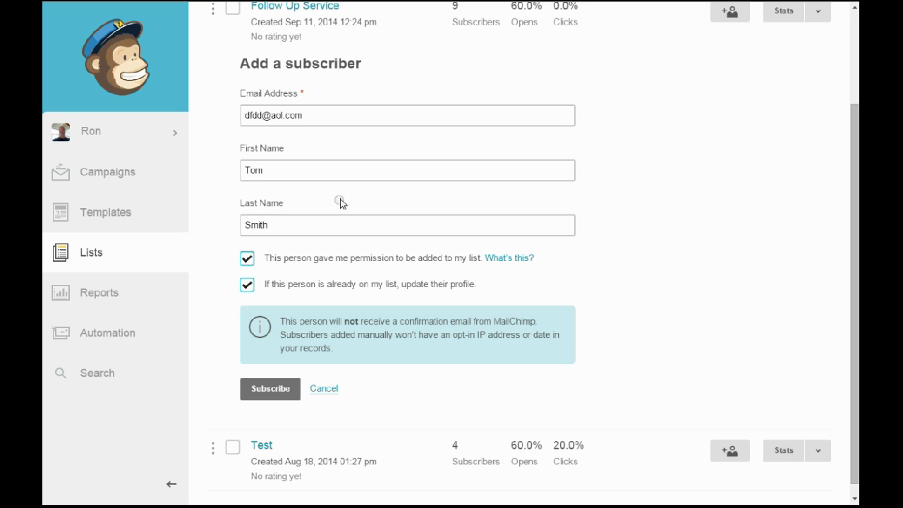
scroll(338, 201, "up", 1)
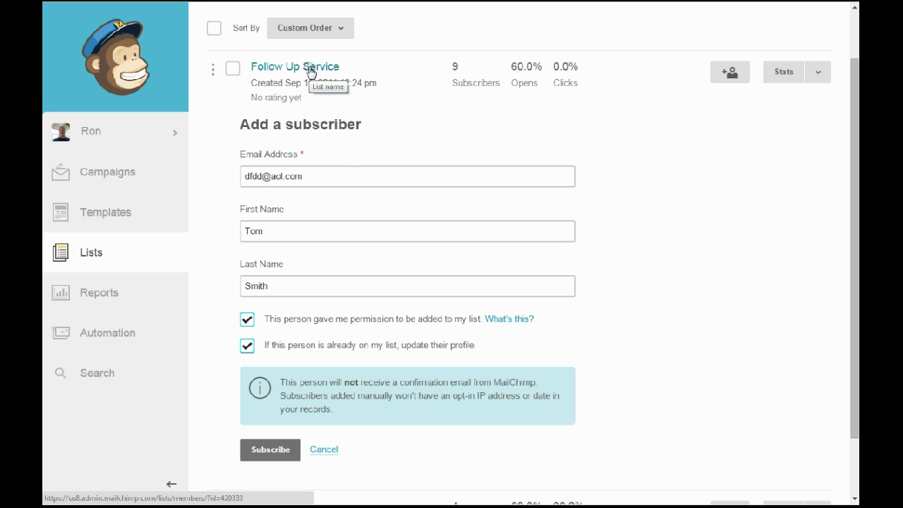
left_click(313, 176)
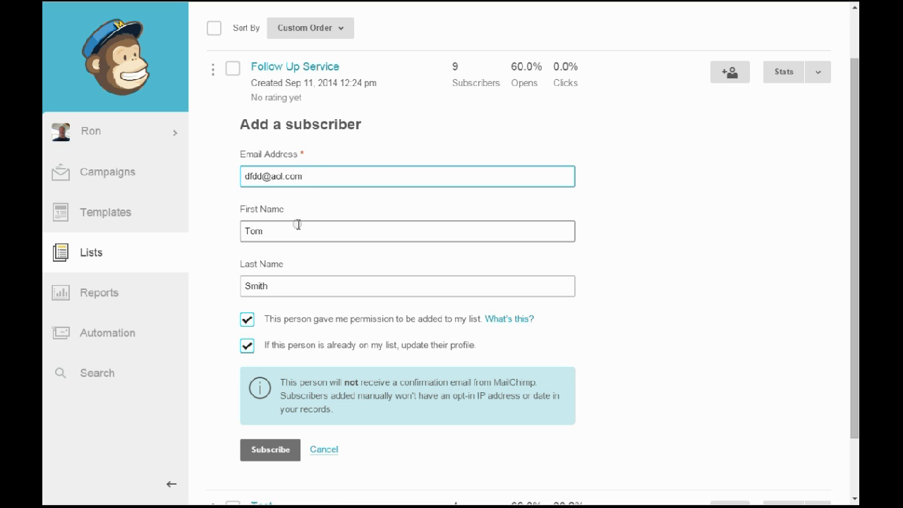
Subscribe the first contact, then enter the second contact's e-mail, first and last name.
left_click(268, 458)
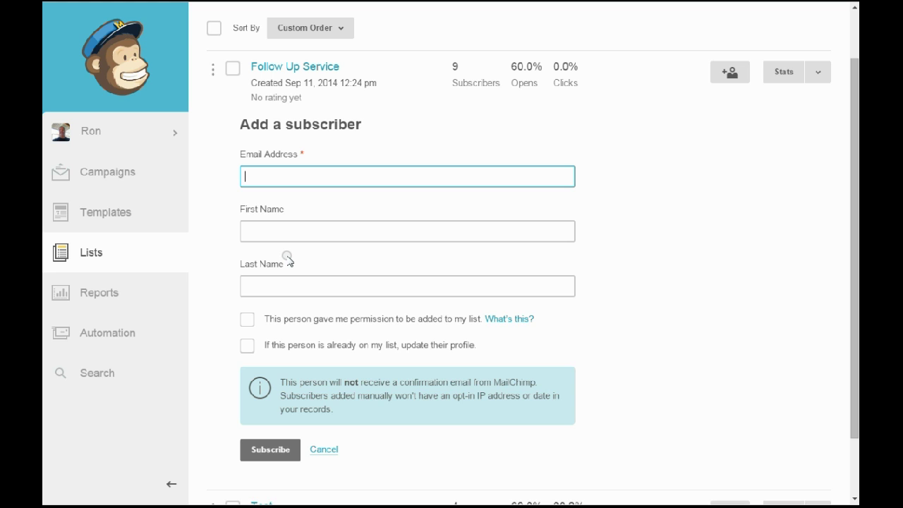
key("Tab")
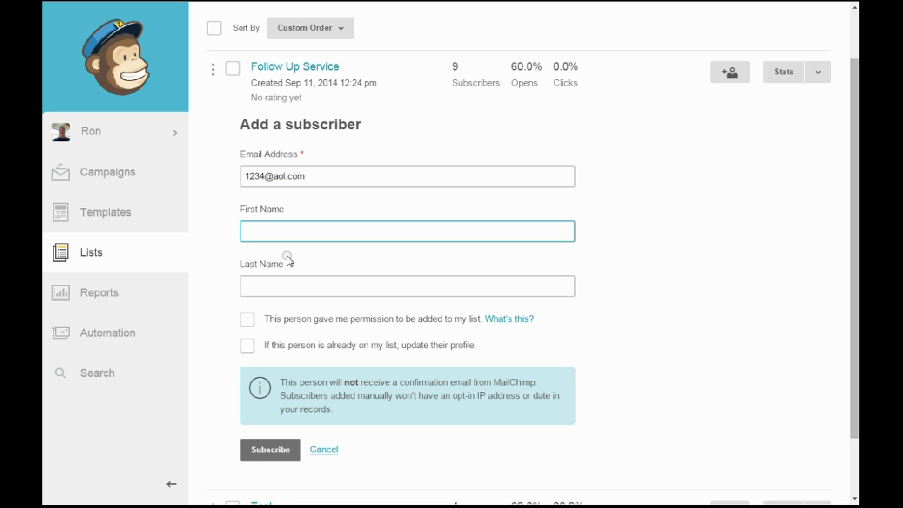
type("John")
left_click(287, 257)
key("Tab")
type("Smith II")
Tick the permission and profile-update options and subscribe the second contact.
left_click(291, 291)
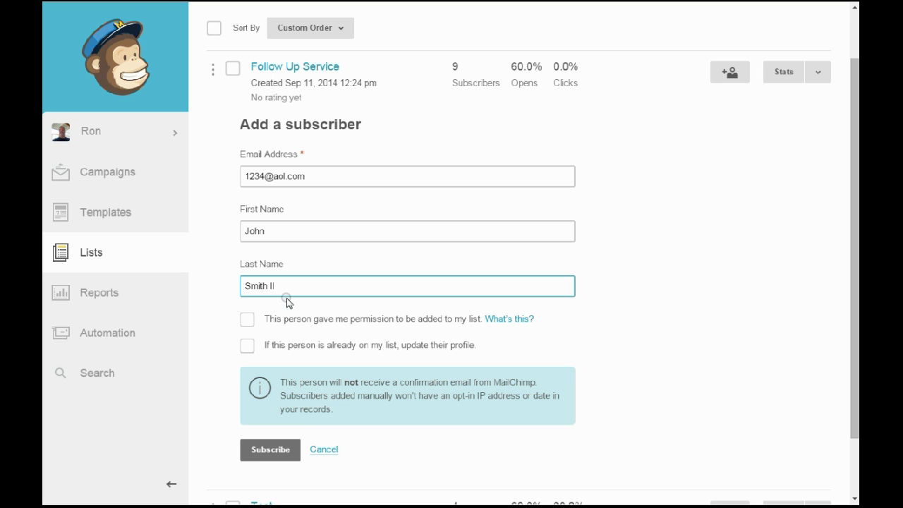
left_click(248, 322)
left_click(247, 345)
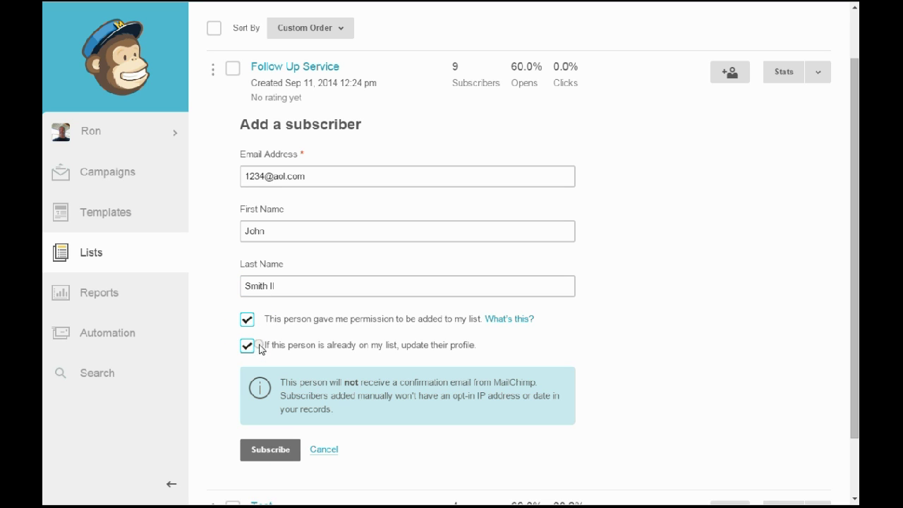
left_click(255, 450)
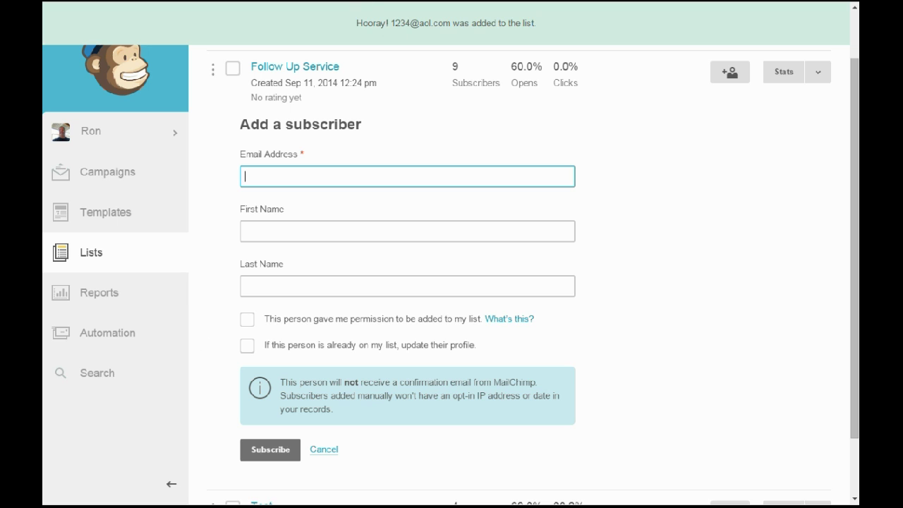
Open Follow Up Service's subscribers to see the two entries added on 12/1/14 at the top.
scroll(584, 310, "up", 1)
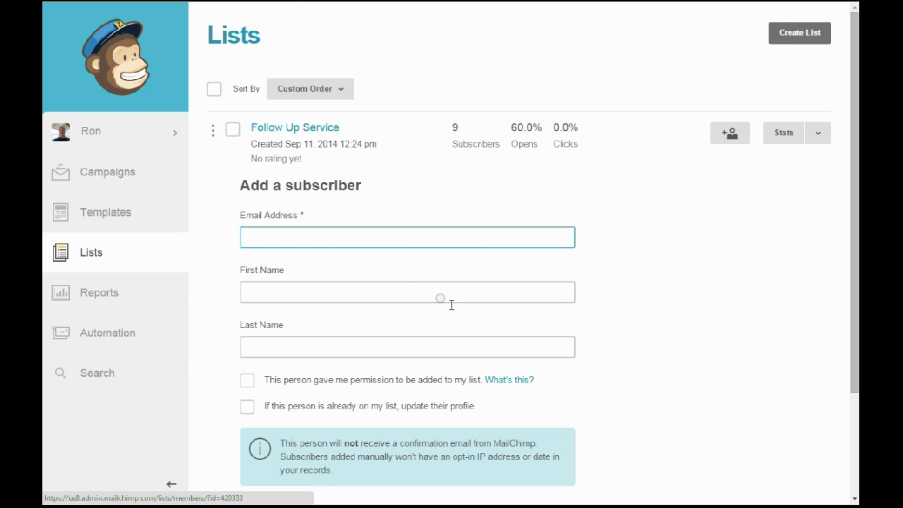
scroll(377, 366, "down", 2)
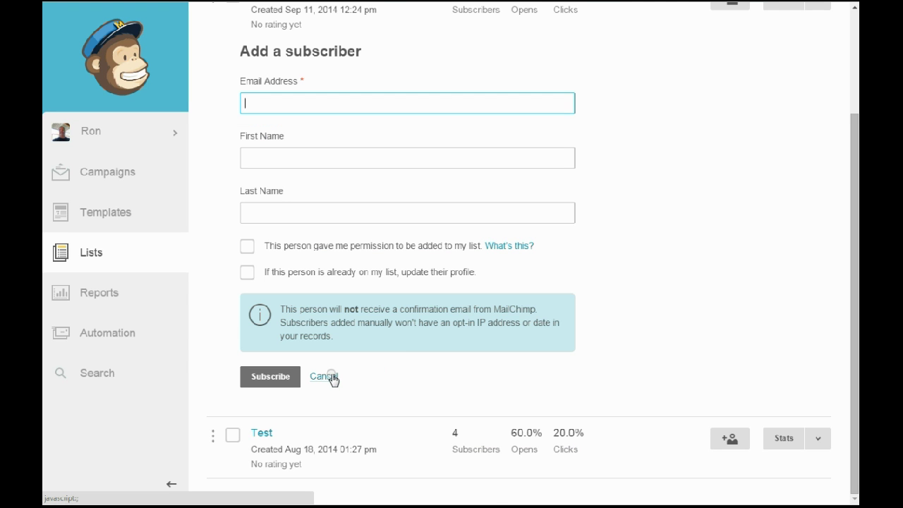
scroll(310, 189, "up", 2)
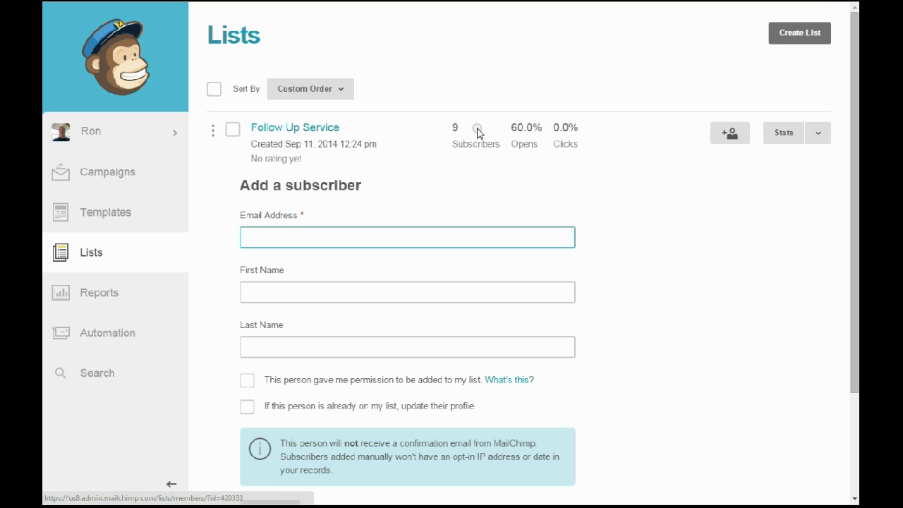
left_click(446, 132)
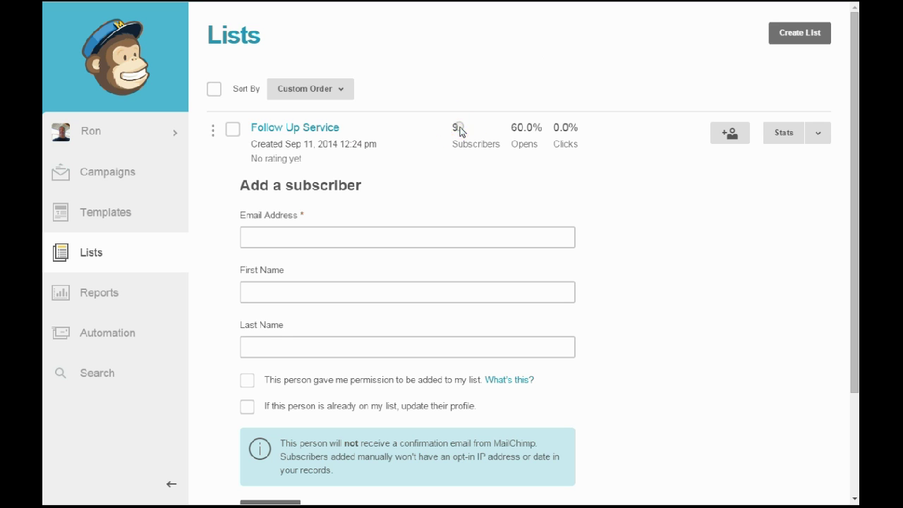
left_click(453, 127)
left_click(322, 129)
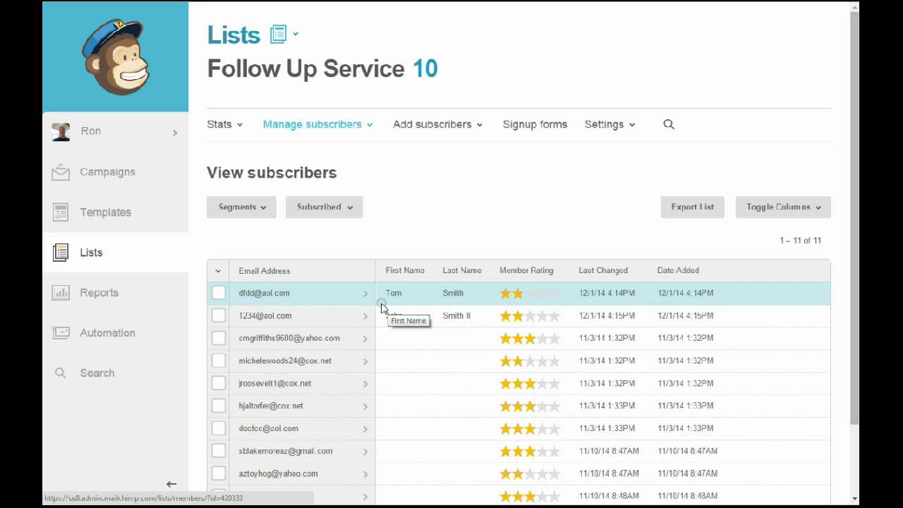
left_click(138, 170)
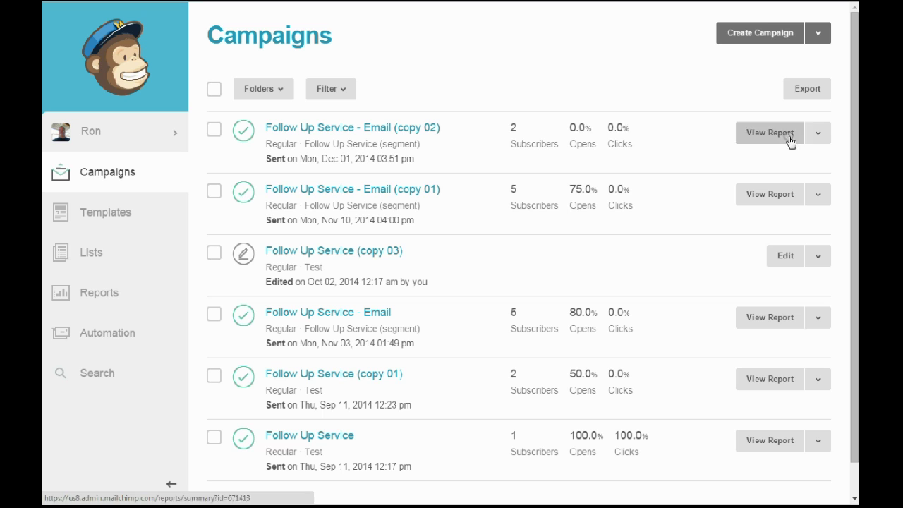
View the sent email of Follow Up Service - Email (copy 02).
left_click(818, 133)
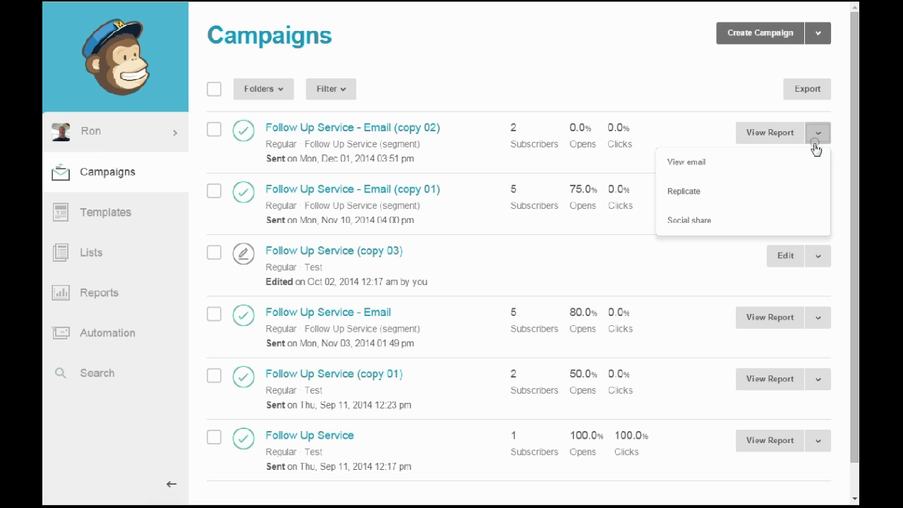
left_click(755, 167)
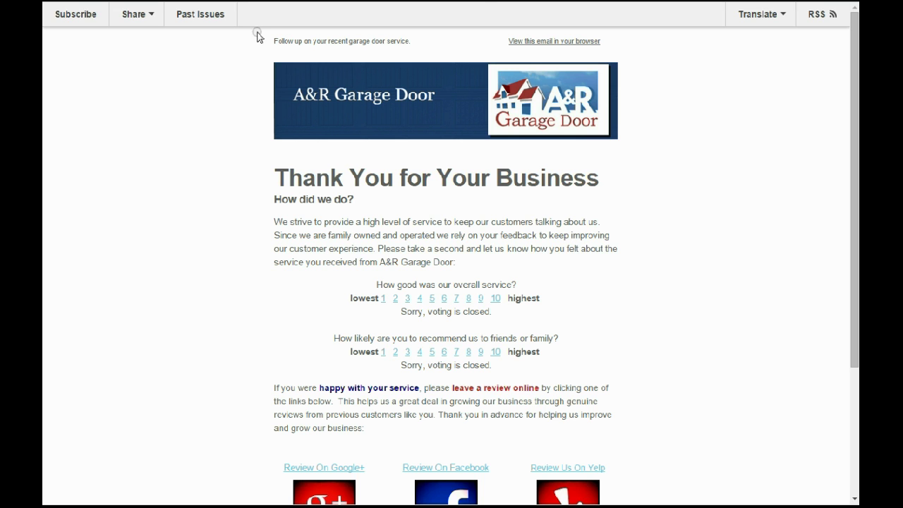
scroll(243, 141, "down", 3)
scroll(243, 166, "up", 3)
scroll(244, 166, "down", 3)
scroll(244, 165, "up", 3)
scroll(356, 149, "down", 2)
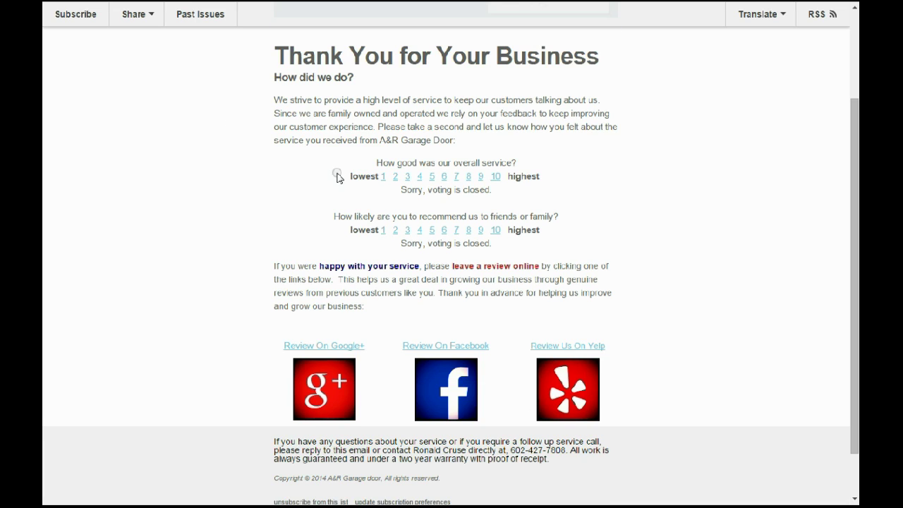
scroll(338, 174, "down", 1)
scroll(342, 179, "up", 3)
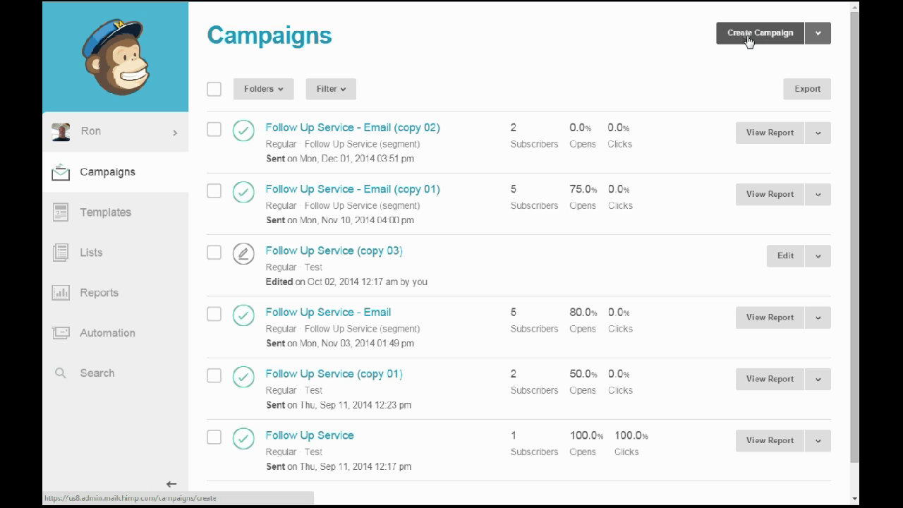
Replicate Follow Up Service - Email (copy 02) to create copy 03.
left_click(816, 133)
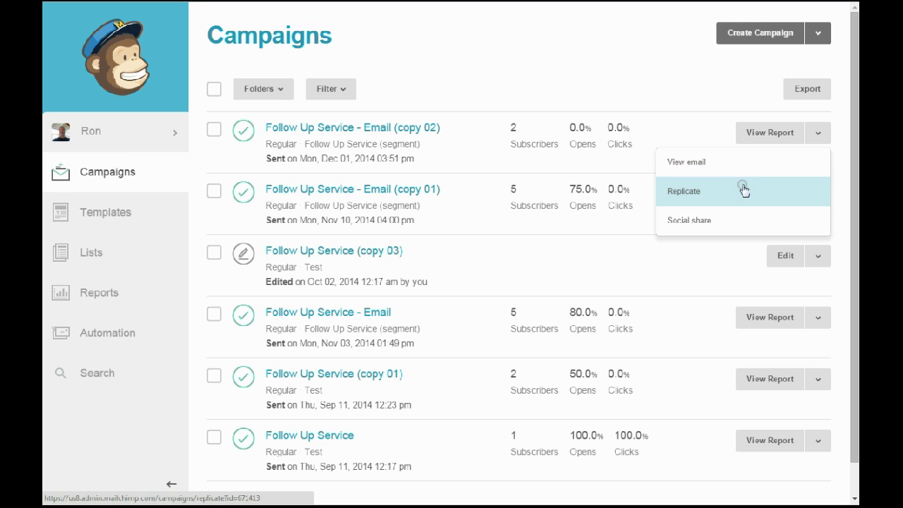
left_click(717, 97)
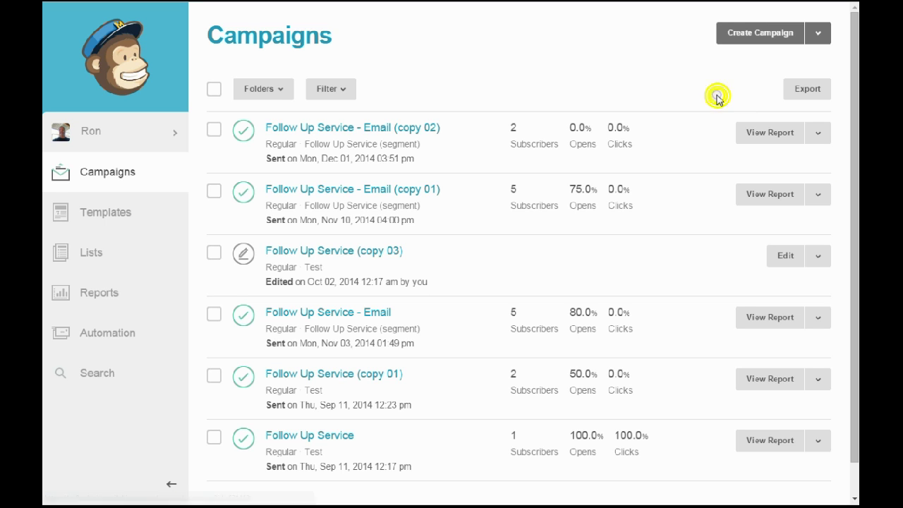
left_click(817, 133)
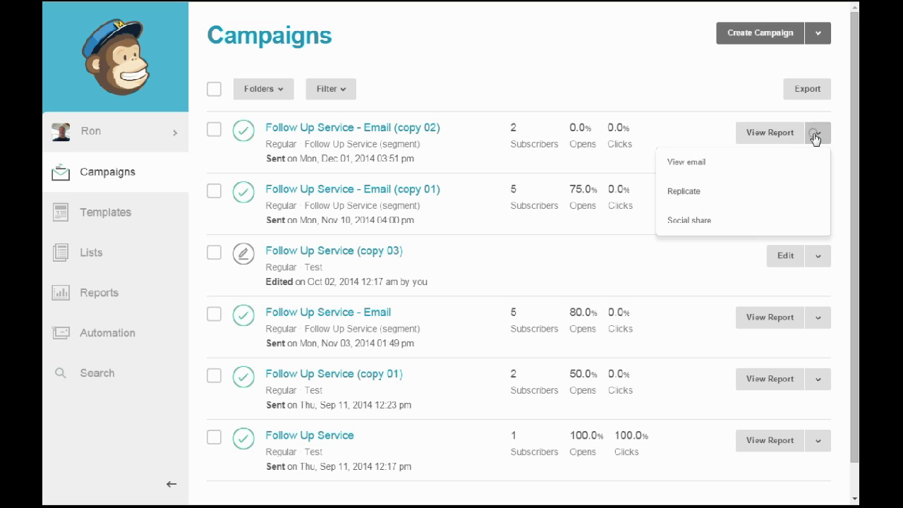
left_click(729, 104)
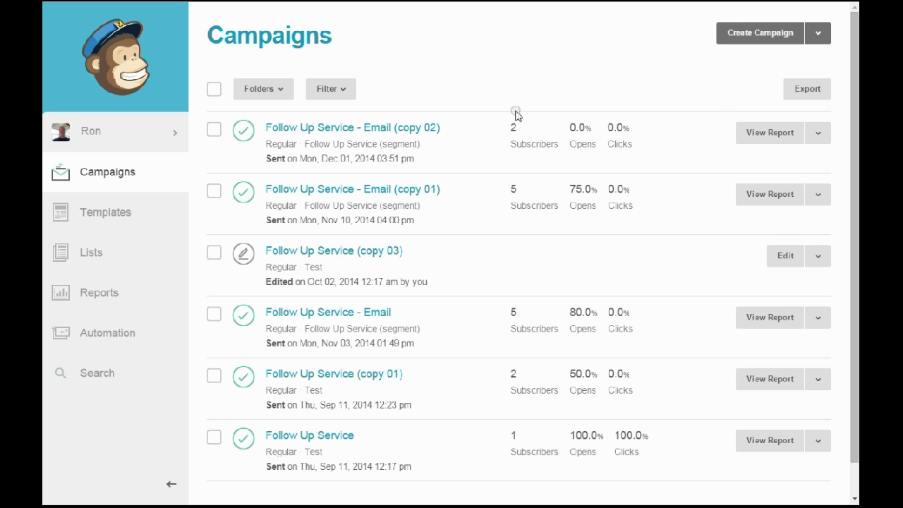
left_click(817, 195)
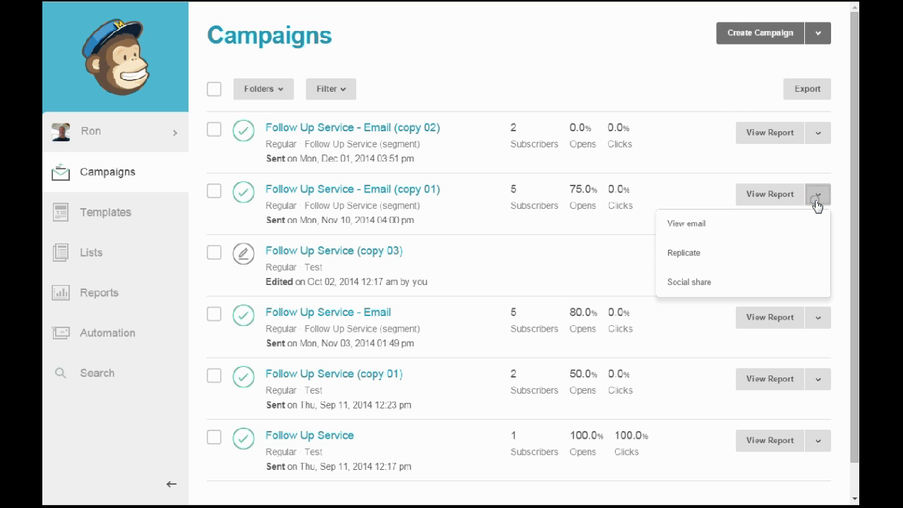
left_click(816, 132)
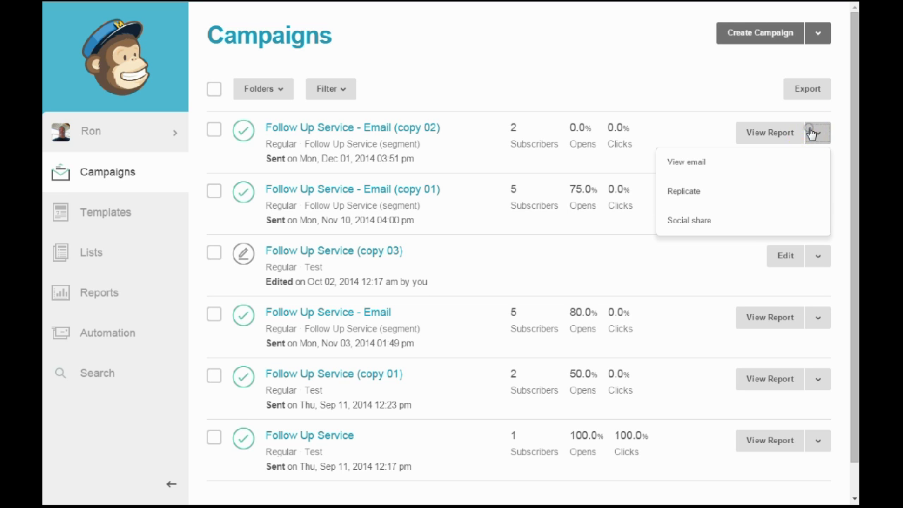
left_click(691, 199)
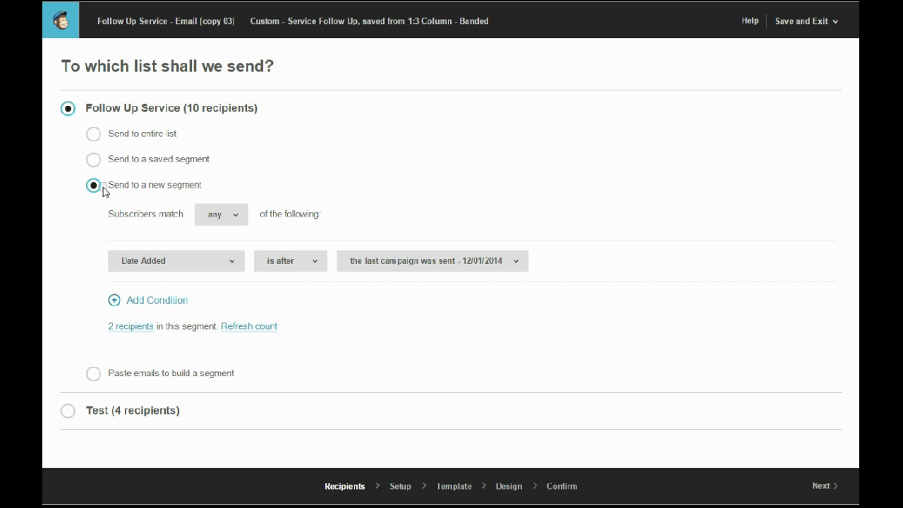
Send copy 03 to a new Follow Up Service segment: subscribers added after 12/01/2014.
left_click(101, 108)
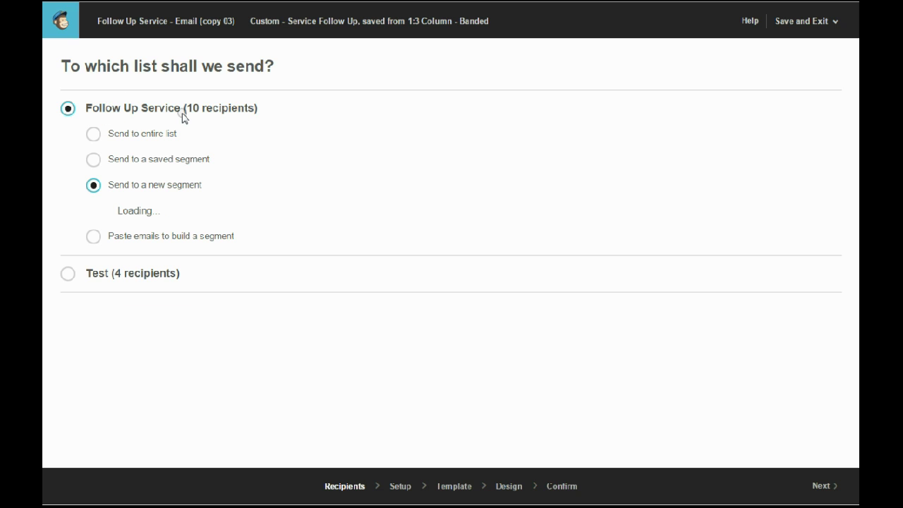
left_click(106, 191)
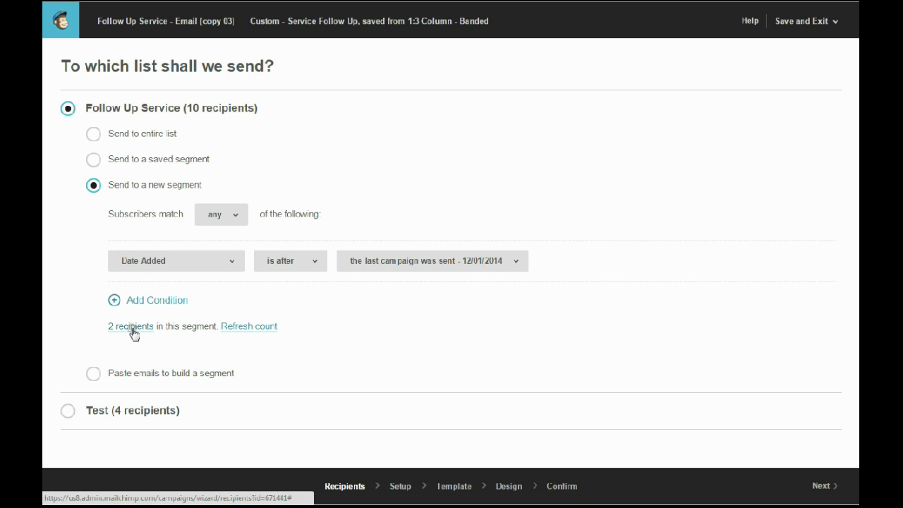
left_click(134, 334)
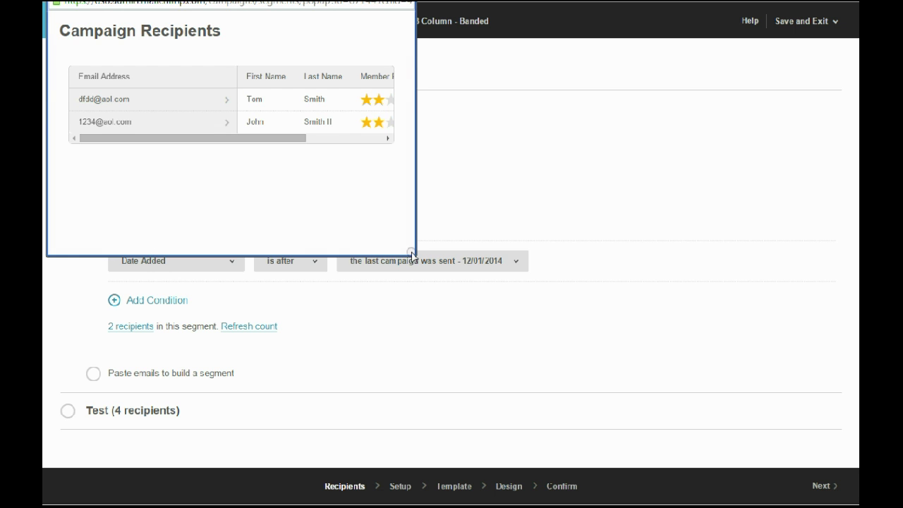
left_click_drag(411, 254, 534, 339)
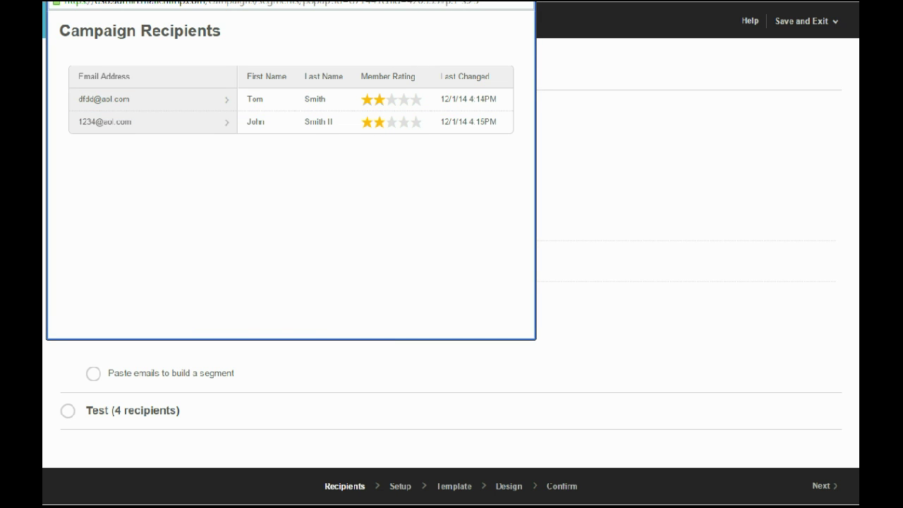
left_click(522, 3)
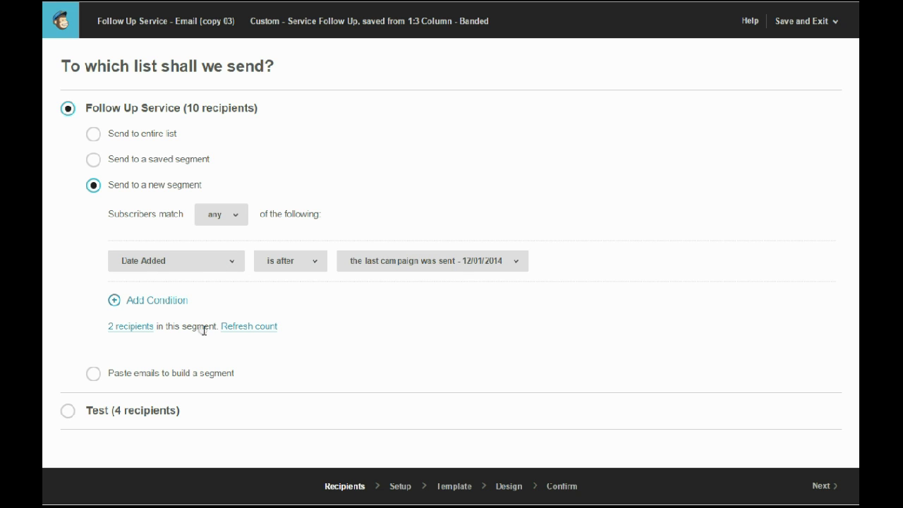
Change the segment condition to Campaign Activity 'did not open' and refresh the count to 4 recipients.
left_click(188, 256)
left_click(256, 328)
left_click(231, 261)
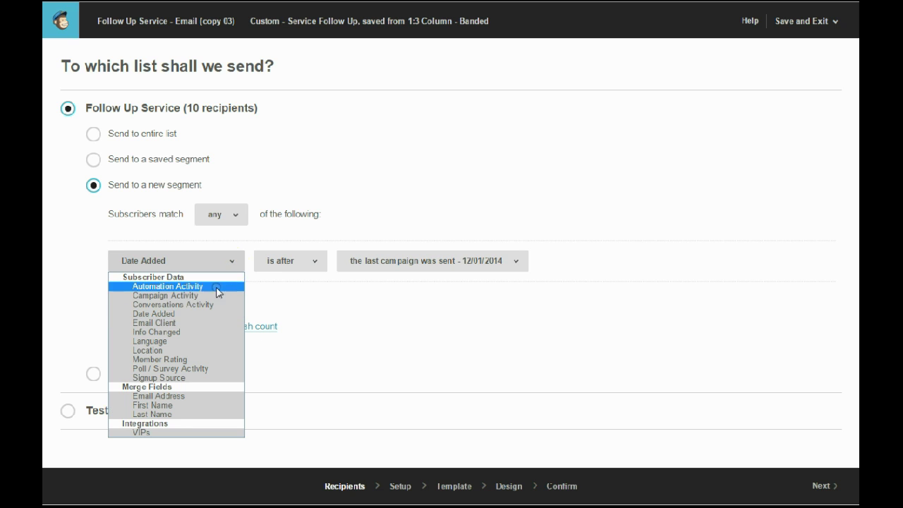
left_click(212, 295)
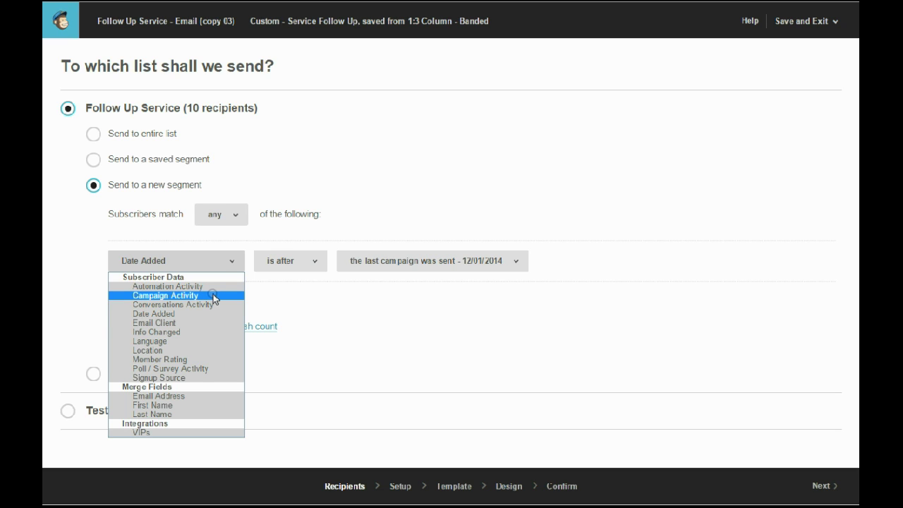
left_click(213, 296)
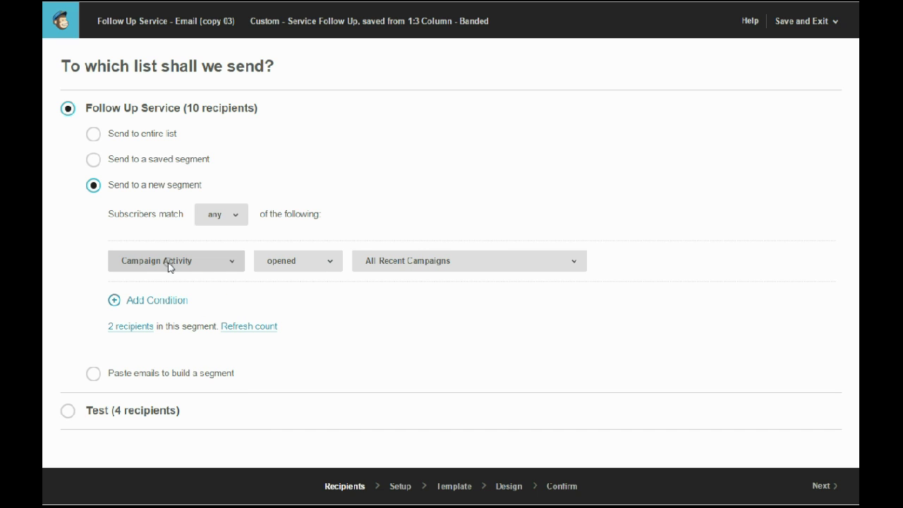
left_click(328, 263)
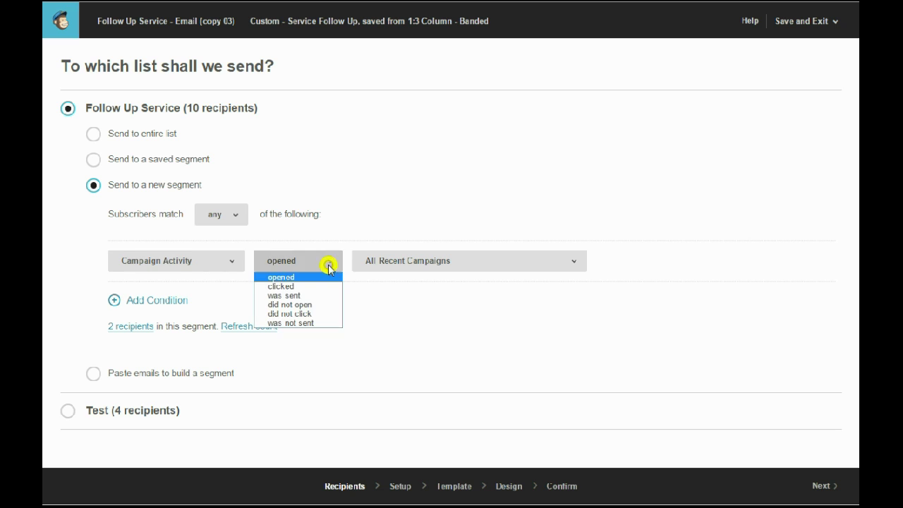
left_click(314, 308)
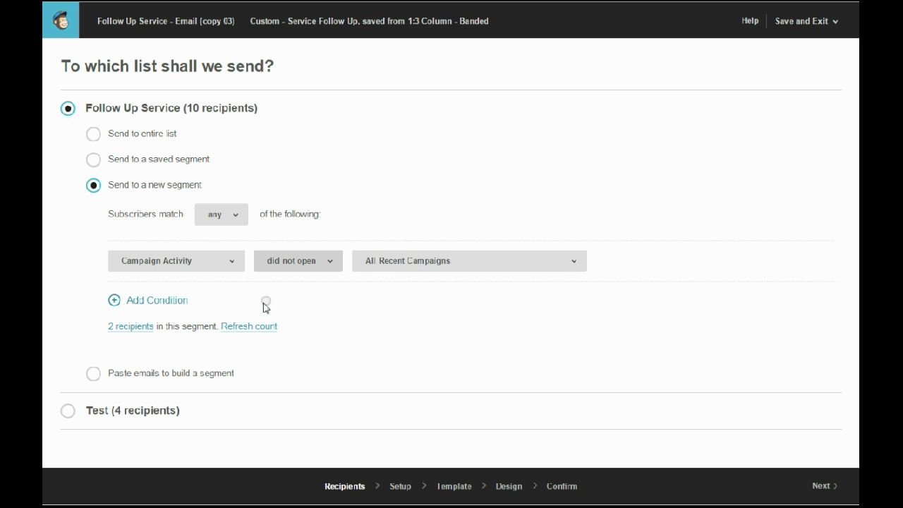
left_click(245, 327)
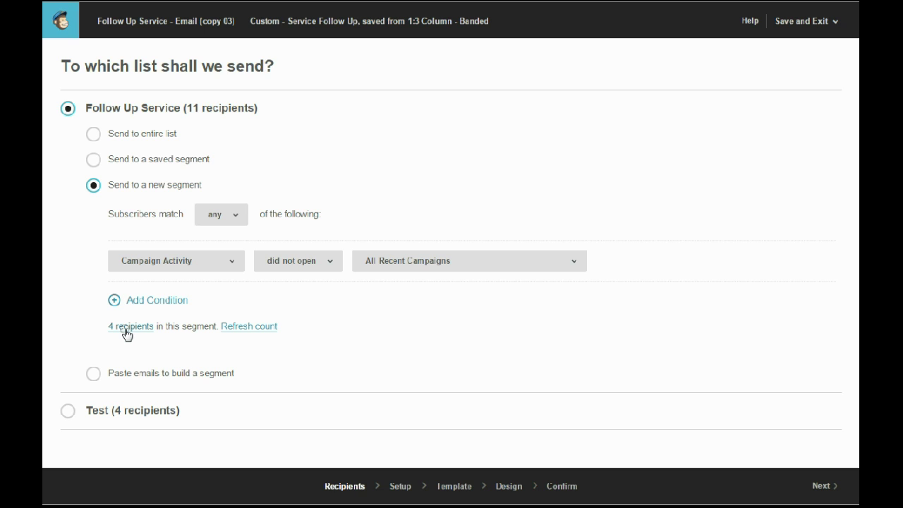
left_click(125, 328)
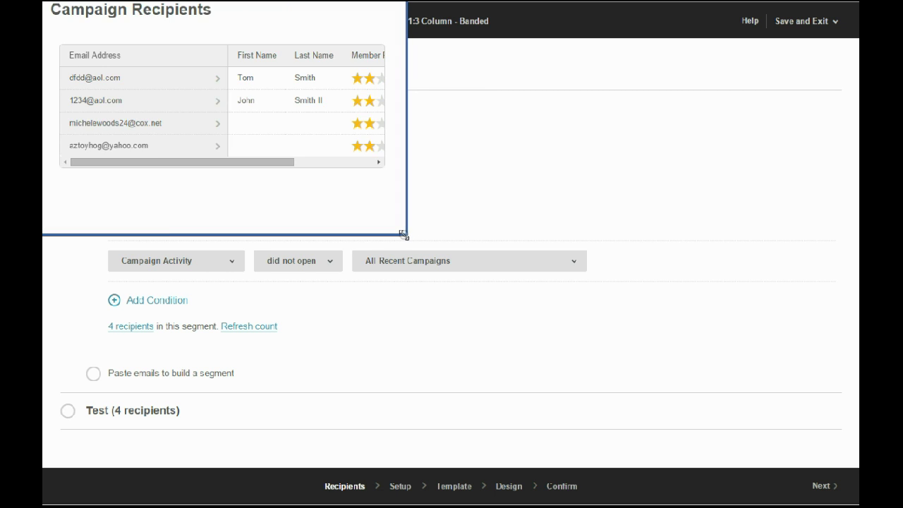
left_click(166, 72)
key("ctrl+w")
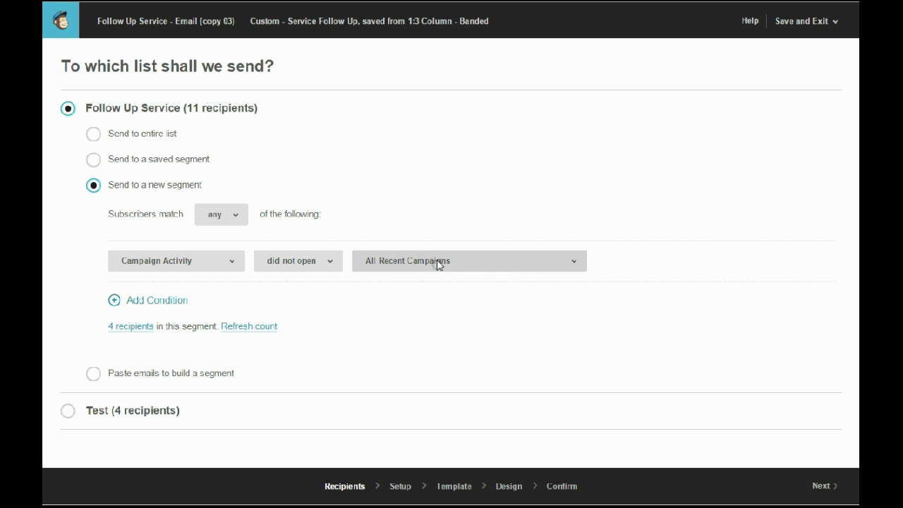
Look over the segment condition fields, briefly keeping Campaign Activity and its comparison options.
left_click(450, 488)
left_click(219, 261)
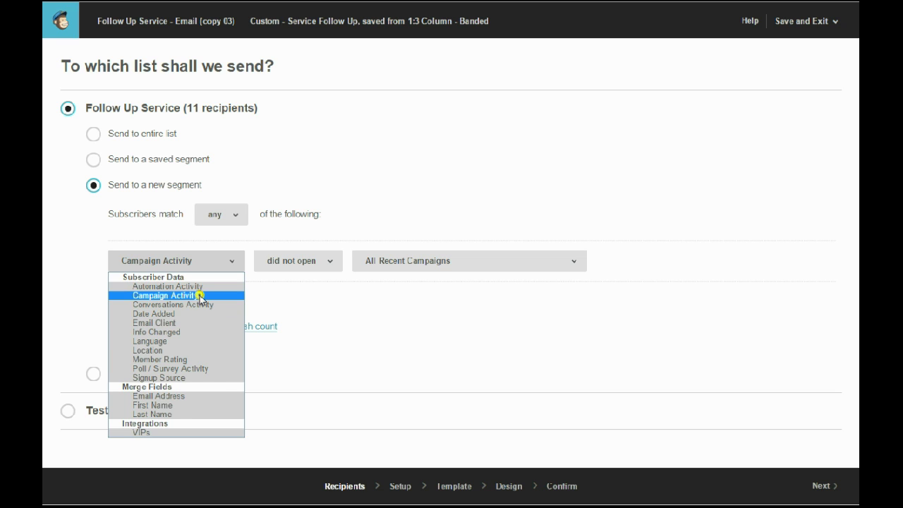
left_click(201, 296)
left_click(298, 261)
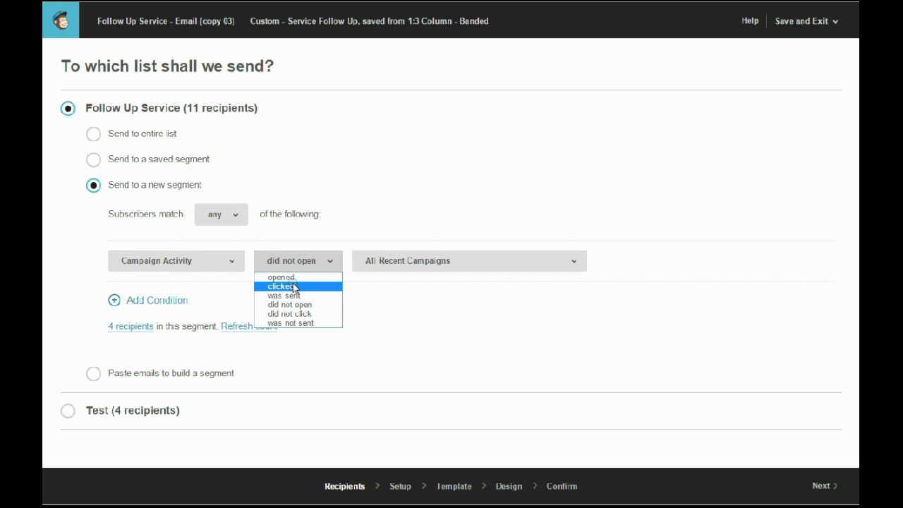
left_click(217, 267)
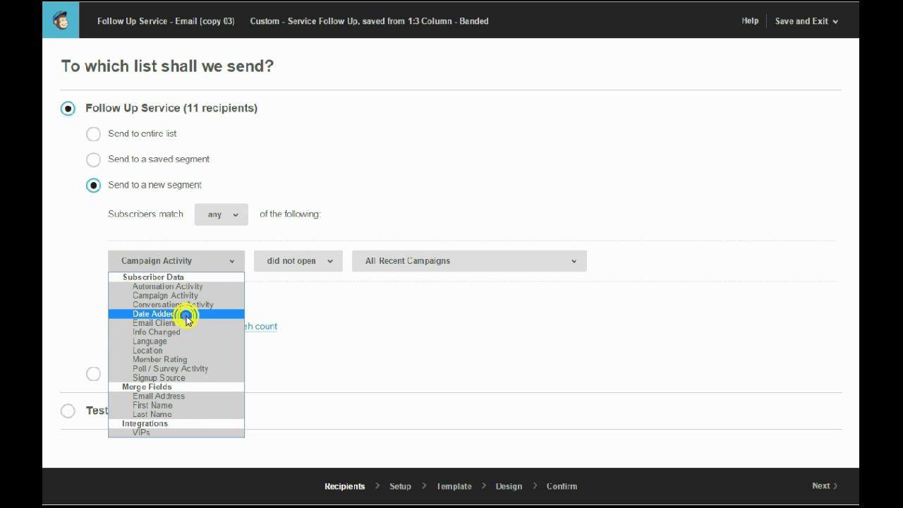
Set the condition to Date Added is after the last campaign sent (12/01/2014) and refresh to 2 recipients.
left_click(187, 315)
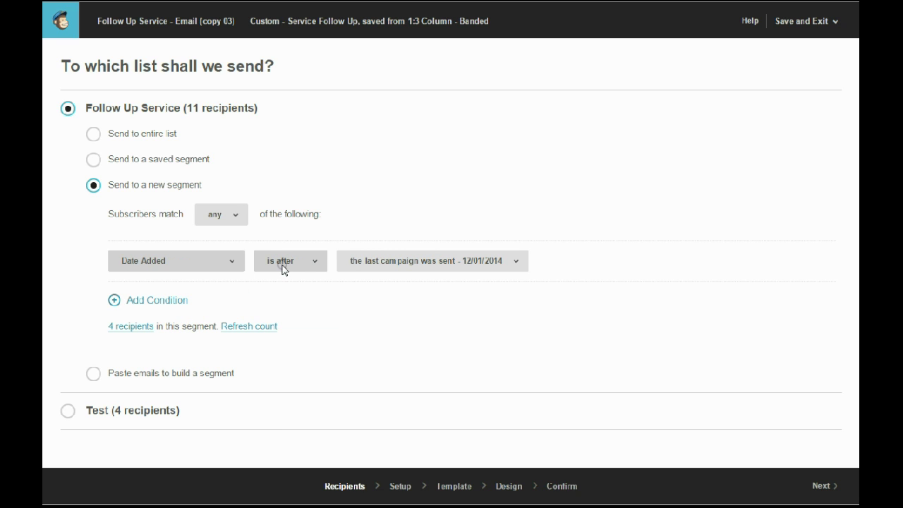
left_click(282, 266)
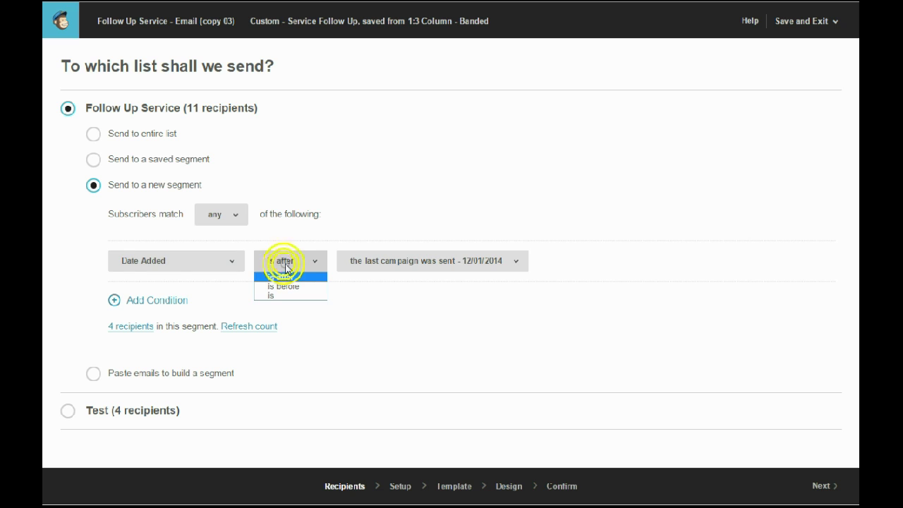
left_click(282, 278)
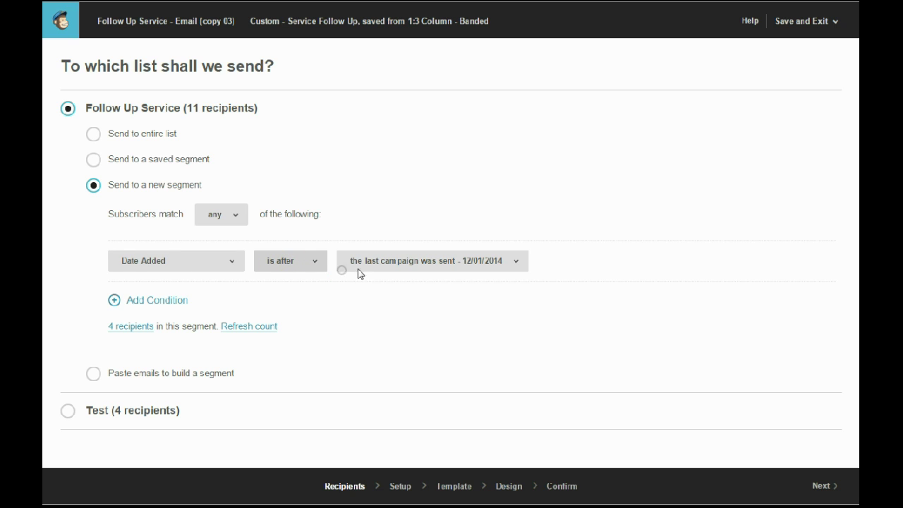
left_click(412, 265)
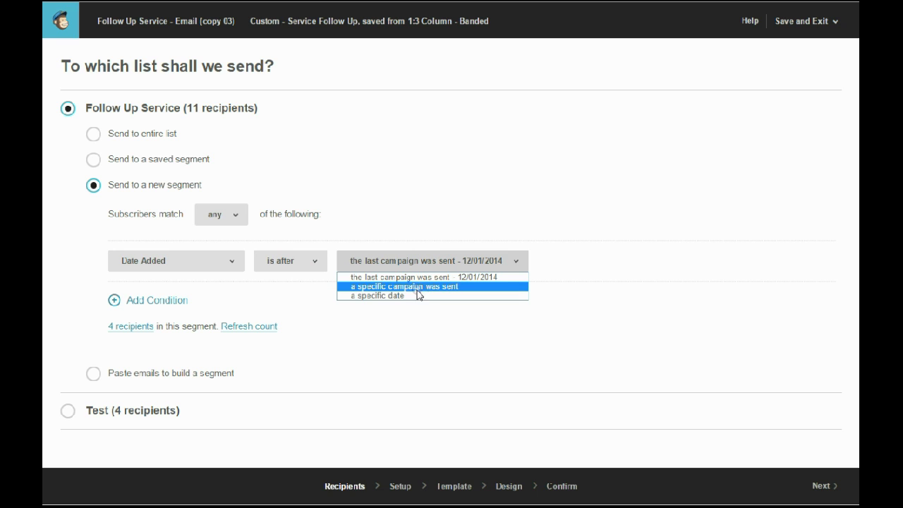
left_click(406, 266)
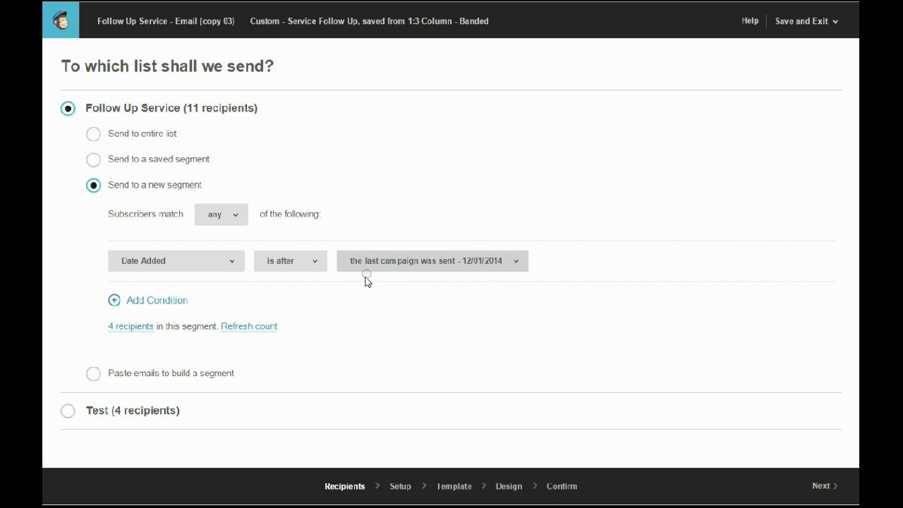
left_click(387, 260)
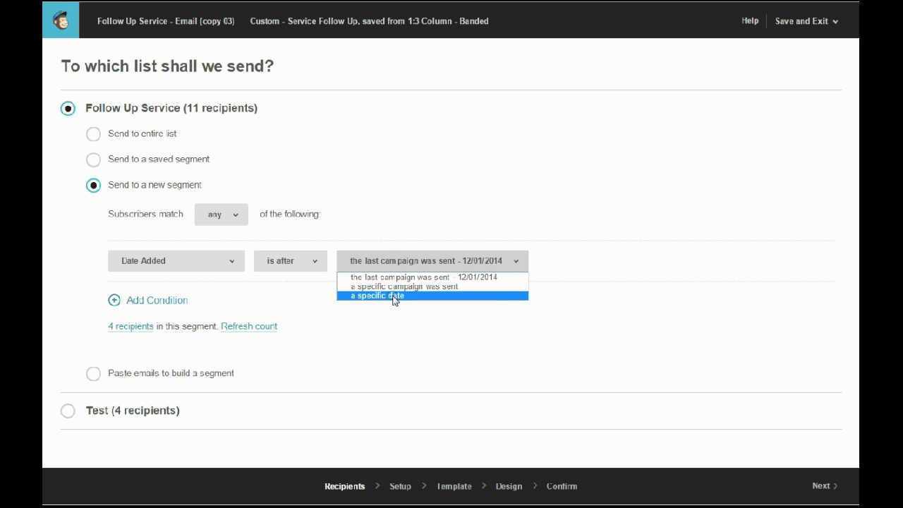
left_click(392, 227)
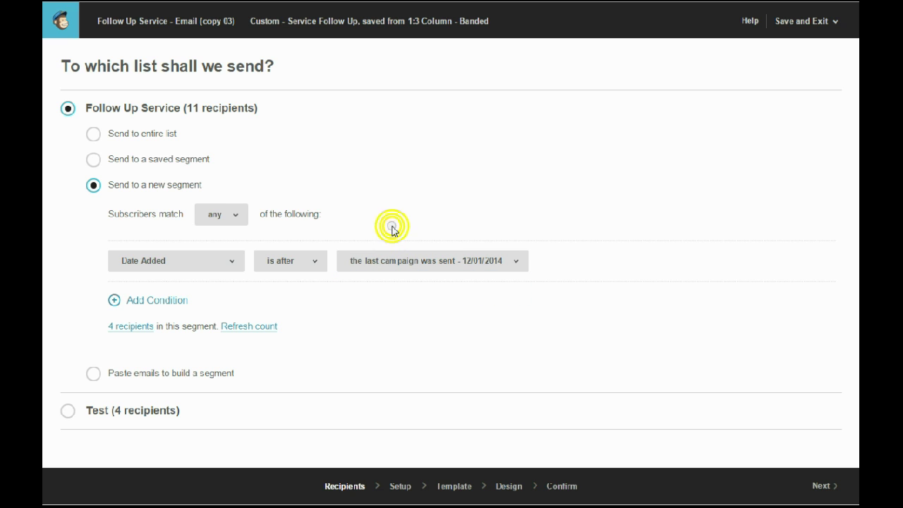
left_click(235, 328)
Accept the 2-recipient Follow Up Service segment and move on from Recipients to Setup.
left_click(829, 496)
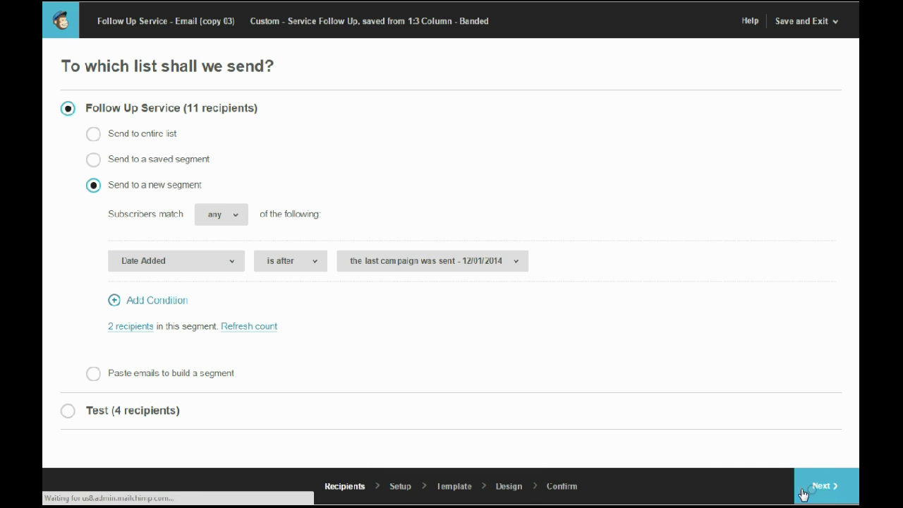
Review copy 03's Setup details, including the subject 'Follow up on your garage door service', tracking and social options.
left_click(398, 489)
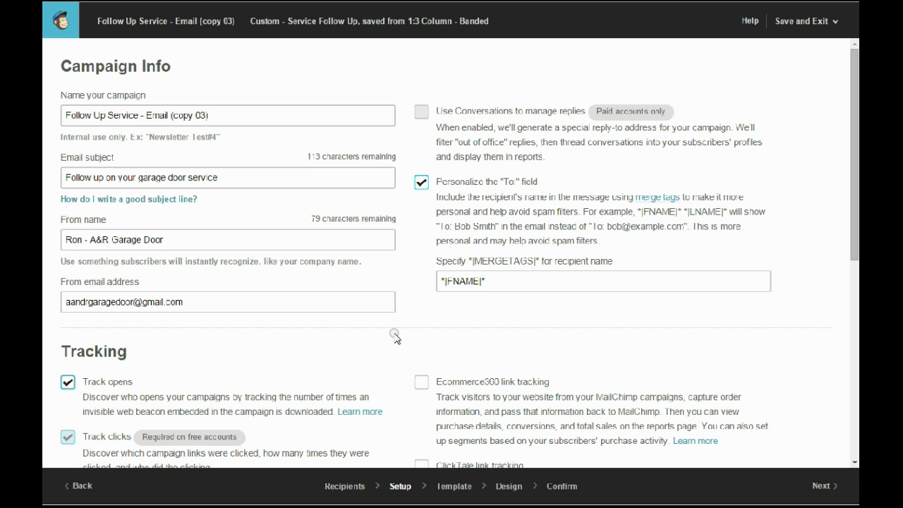
scroll(395, 338, "down", 3)
scroll(396, 337, "down", 3)
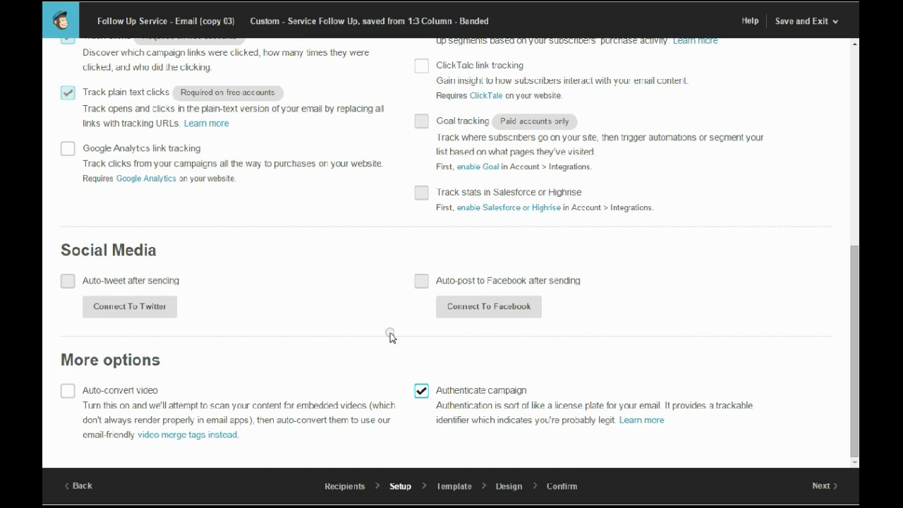
scroll(392, 337, "up", 4)
scroll(388, 335, "up", 3)
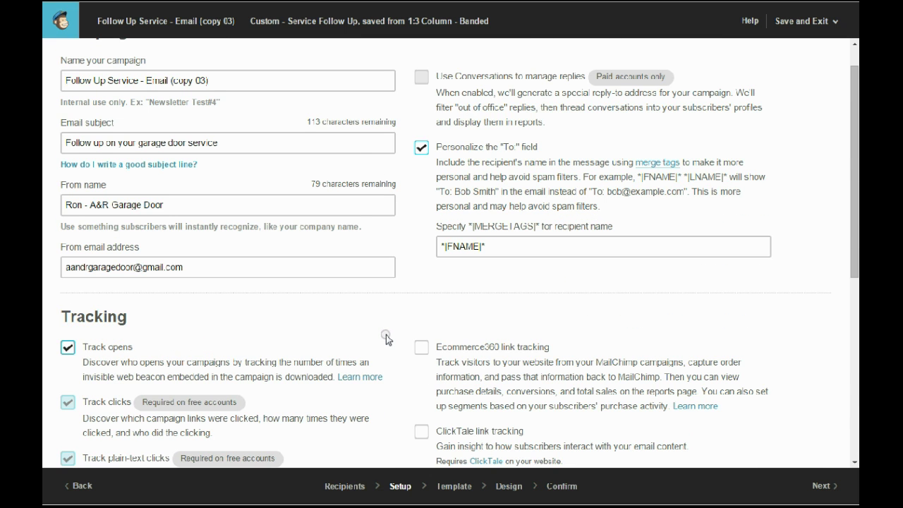
scroll(386, 334, "up", 1)
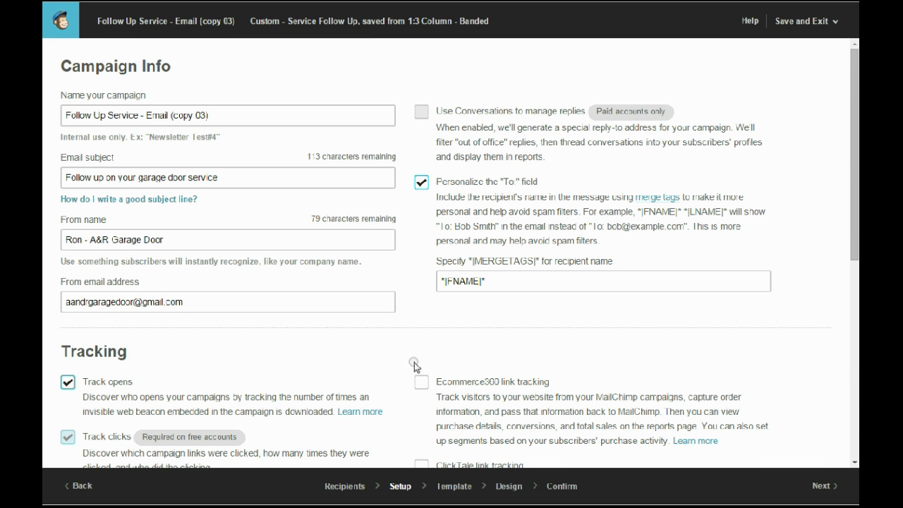
scroll(386, 348, "down", 5)
scroll(389, 349, "up", 5)
Look over the 'Thank You for Your Business' email design and show its Preview and Test options.
left_click(451, 488)
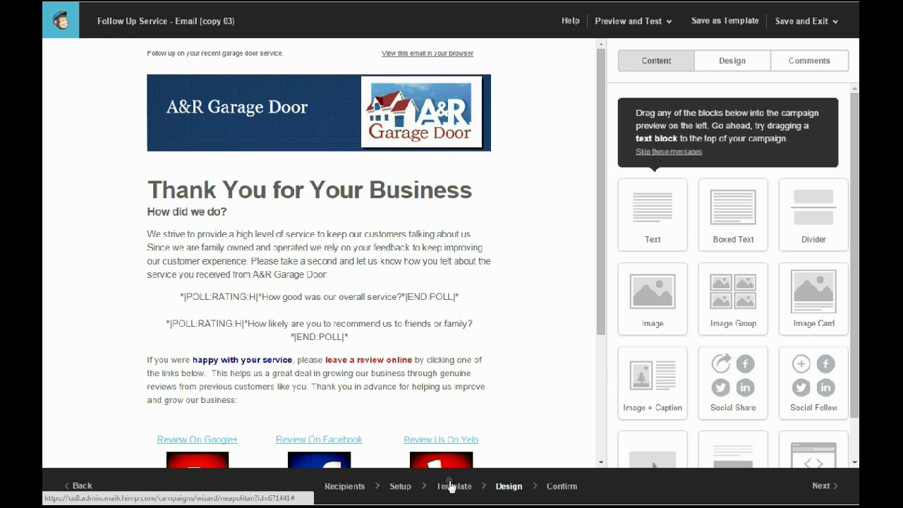
scroll(377, 282, "down", 3)
scroll(365, 310, "up", 3)
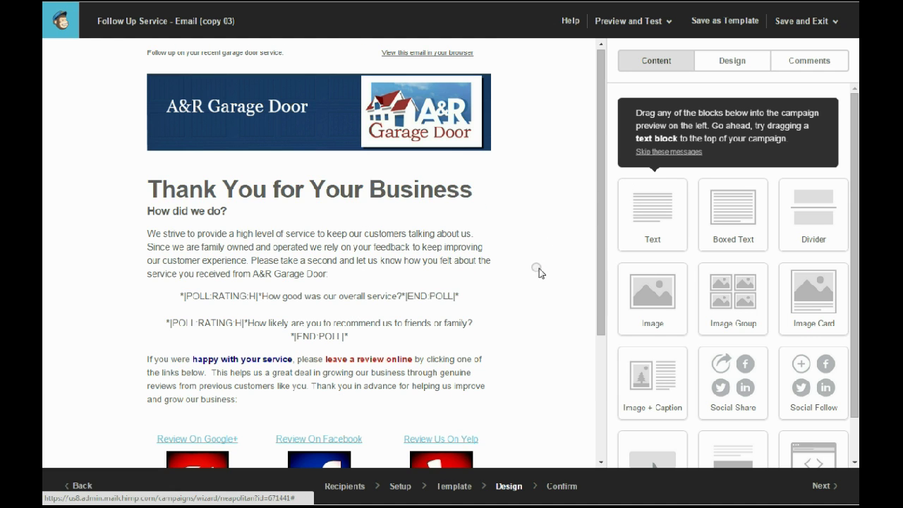
left_click(640, 29)
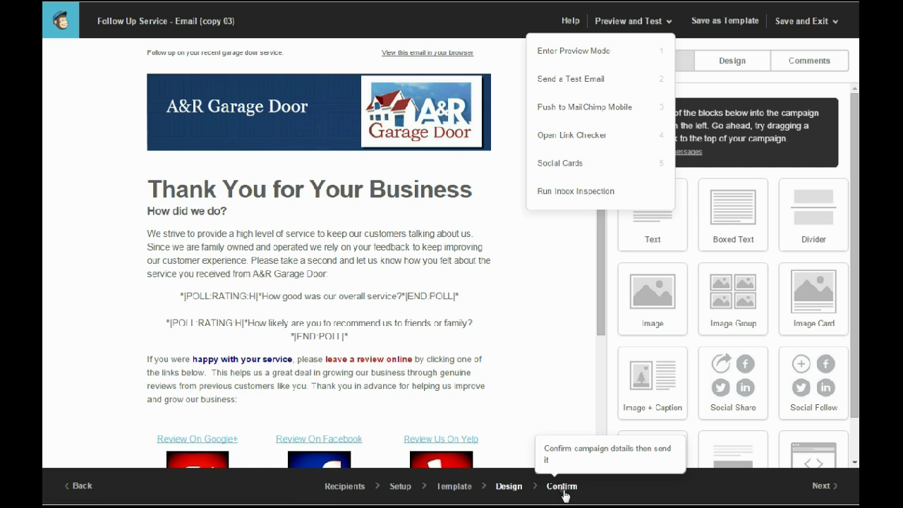
left_click(564, 492)
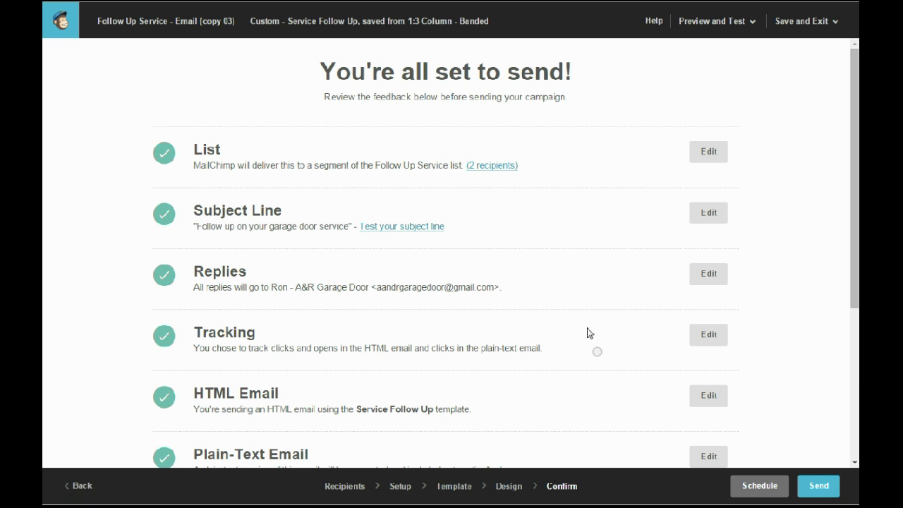
scroll(490, 241, "down", 3)
scroll(490, 241, "down", 1)
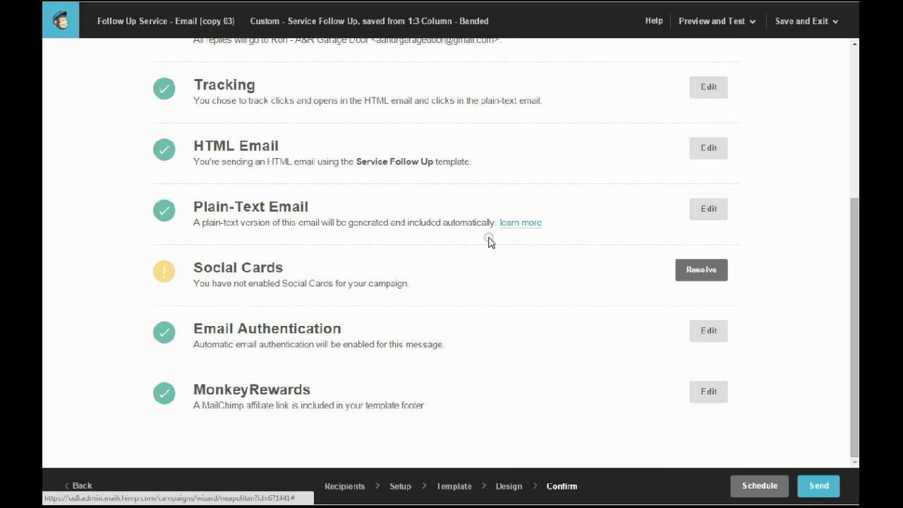
scroll(487, 240, "up", 3)
scroll(490, 248, "up", 1)
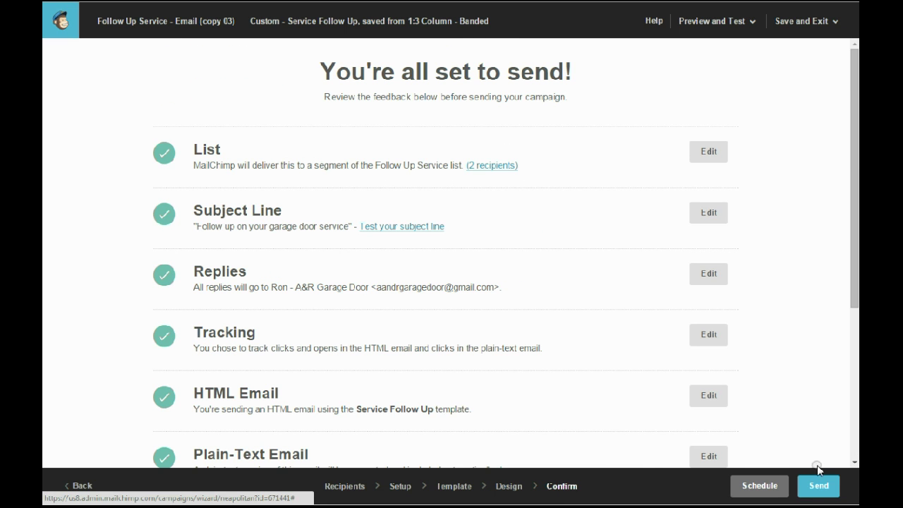
left_click(808, 488)
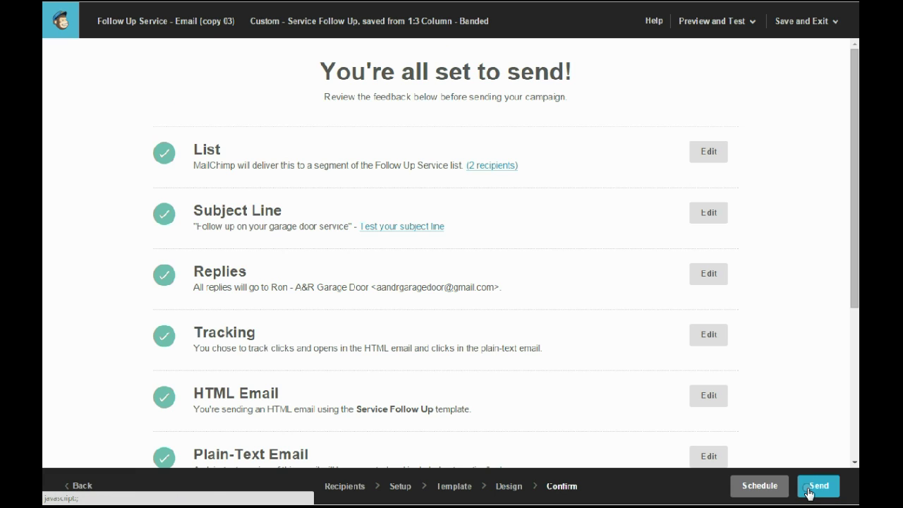
left_click(752, 487)
Check the launch dialog shows Follow Up Service with 2 subscribers, then send the campaign now.
left_click(820, 488)
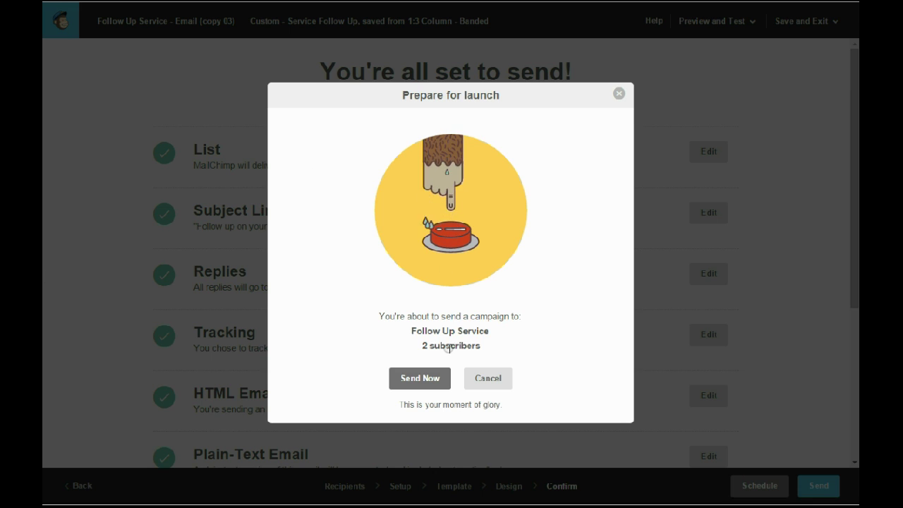
triple_click(429, 329)
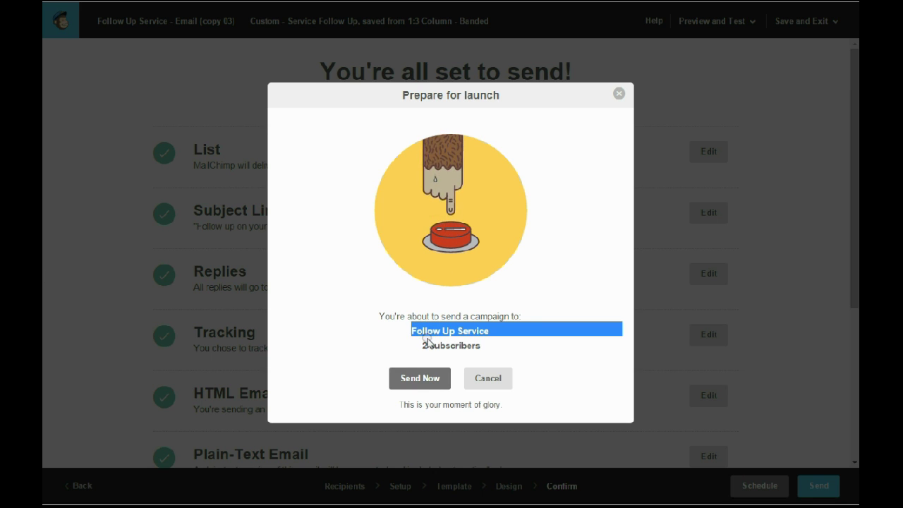
triple_click(429, 345)
left_click(425, 345)
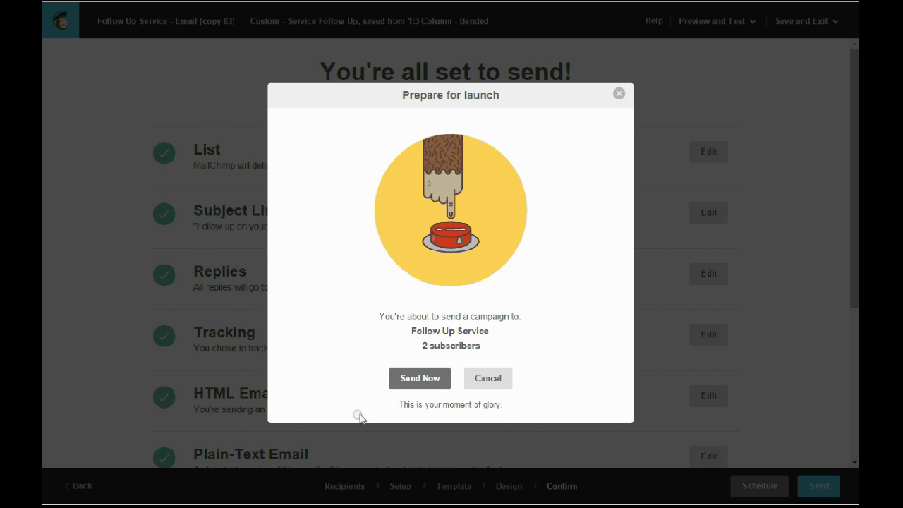
left_click(403, 378)
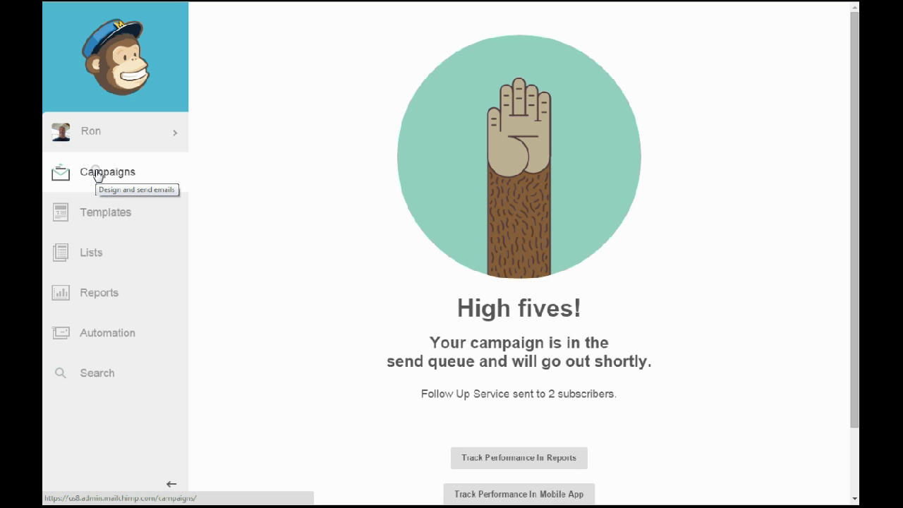
Show the Campaigns list with Follow Up Service - Email (copy 03) sent to 2 subscribers.
left_click(96, 175)
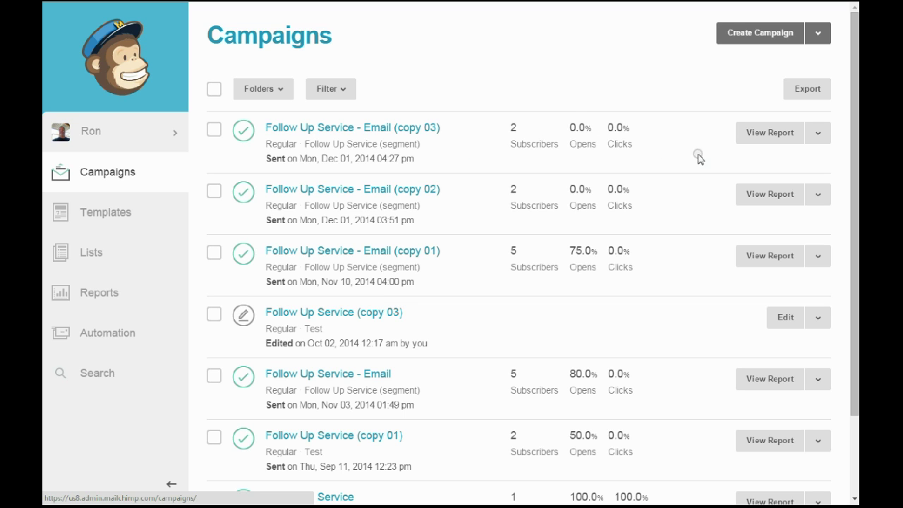
Review the copy 03 overview report: 2 recipients, 100% successful deliveries, no opens or clicks.
left_click(752, 134)
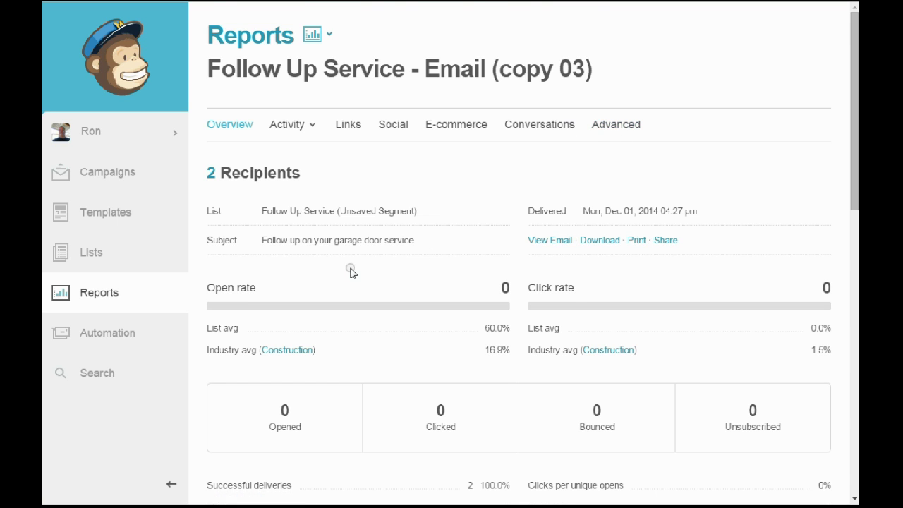
scroll(346, 272, "down", 2)
scroll(270, 346, "up", 1)
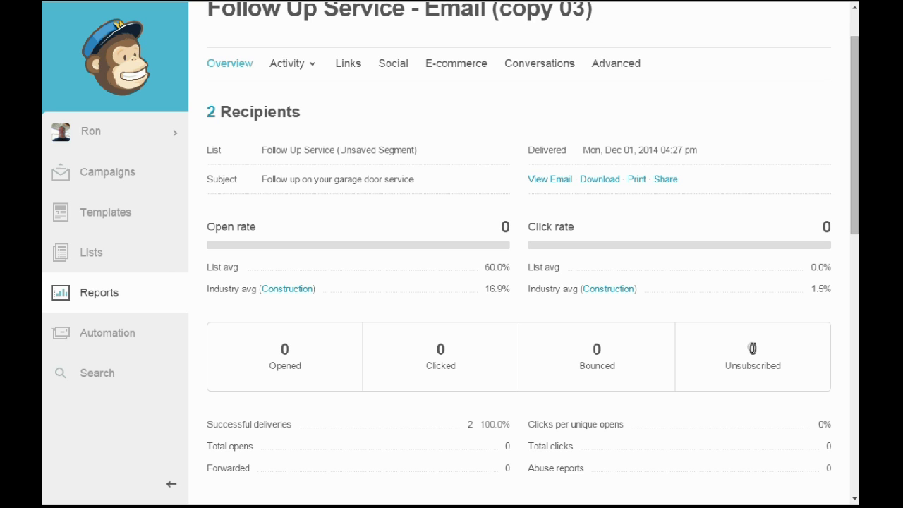
scroll(468, 280, "down", 1)
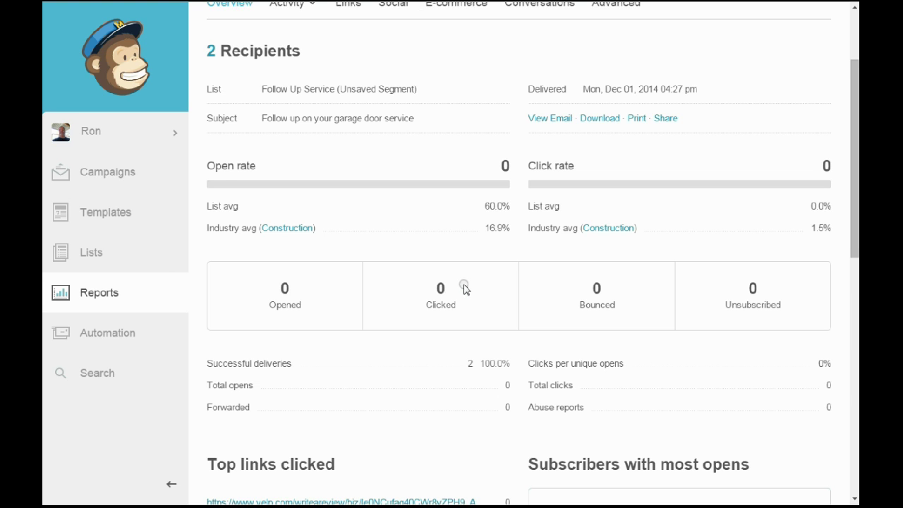
scroll(464, 289, "down", 5)
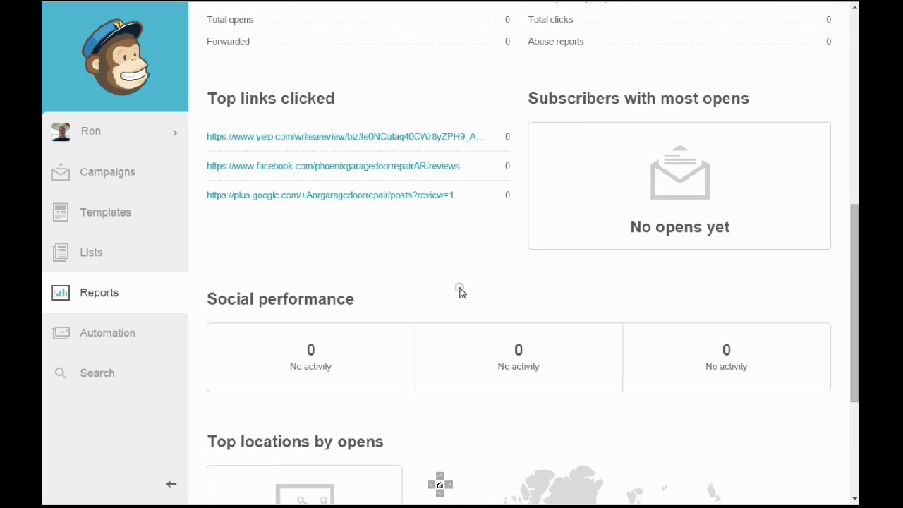
scroll(459, 291, "up", 1)
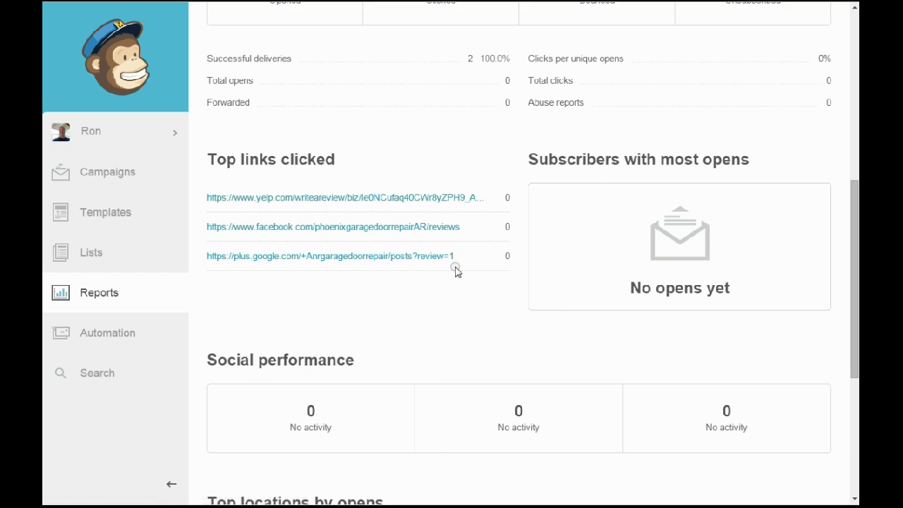
scroll(455, 272, "up", 3)
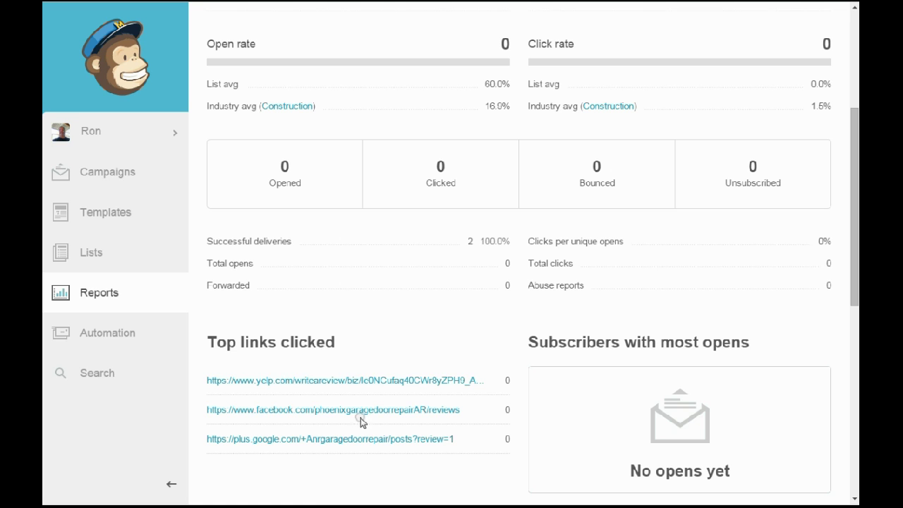
scroll(525, 402, "up", 3)
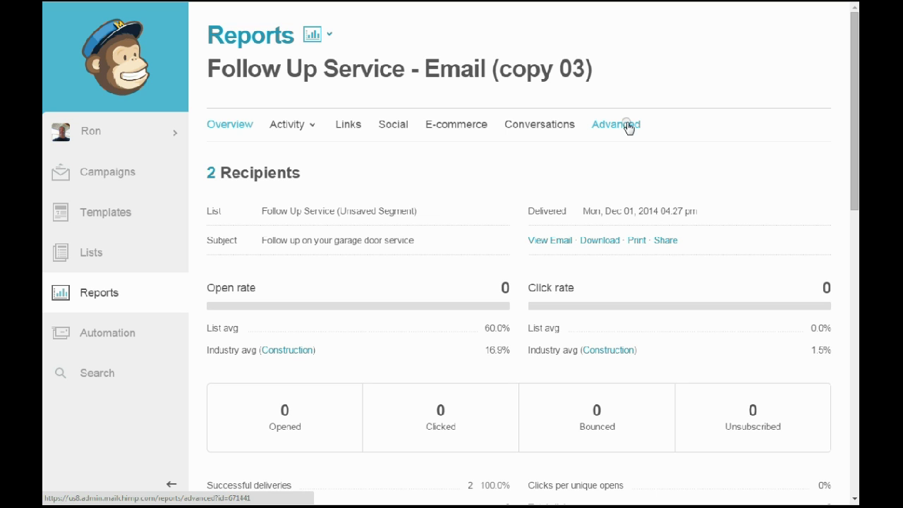
Check the Advanced report's poll results (0 votes, 2 pending) and go back to the Campaigns list.
left_click(627, 126)
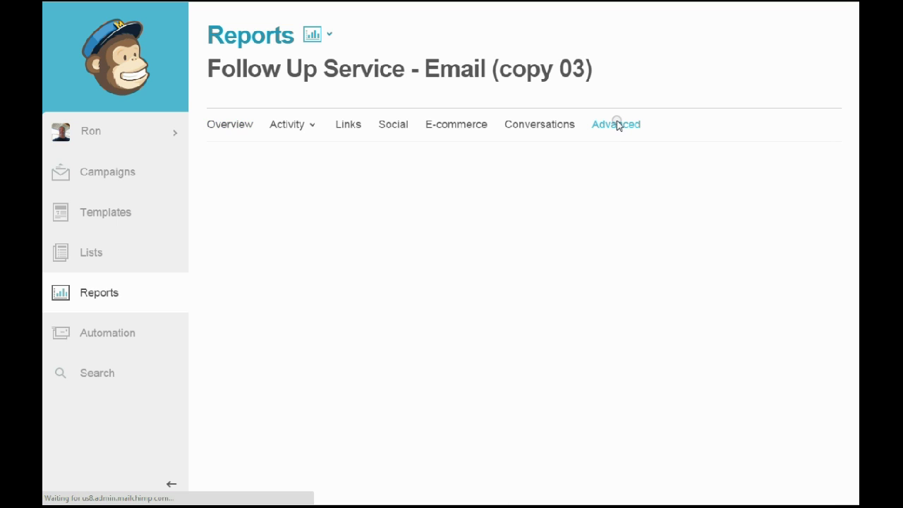
scroll(486, 109, "down", 4)
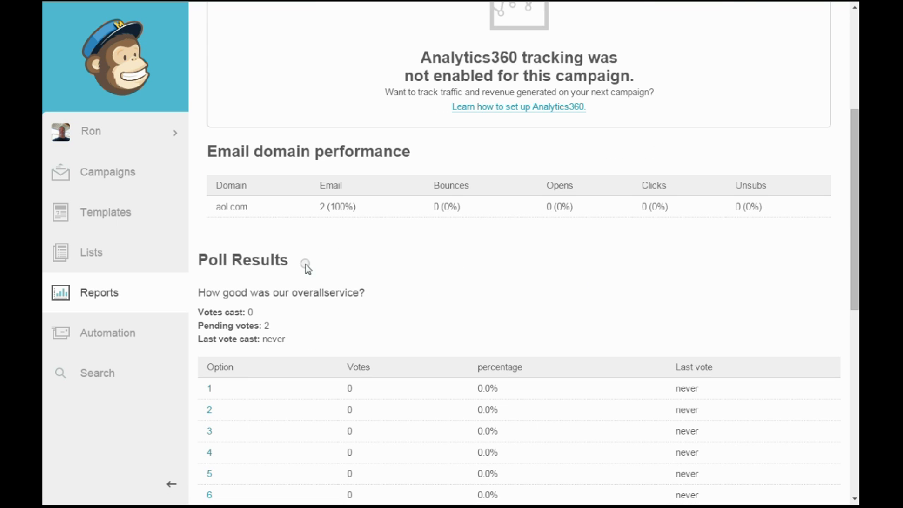
scroll(283, 278, "down", 2)
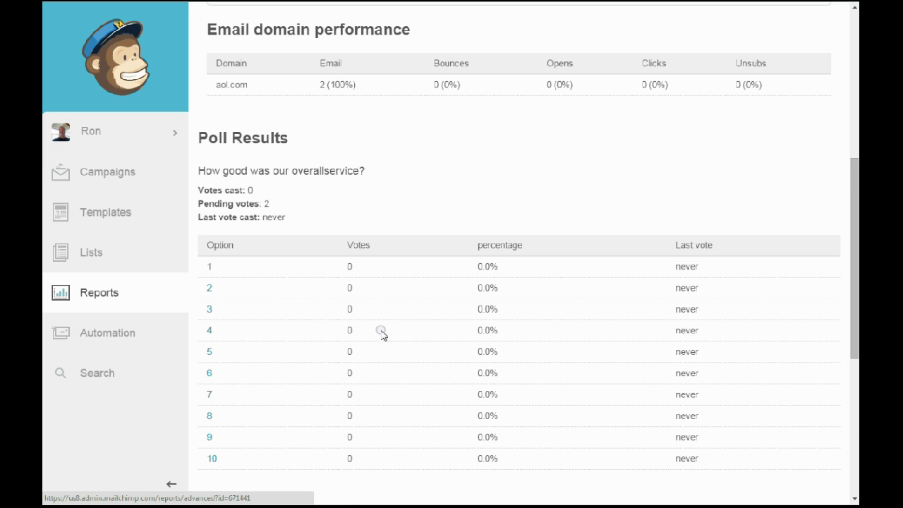
scroll(380, 333, "down", 3)
scroll(292, 340, "down", 2)
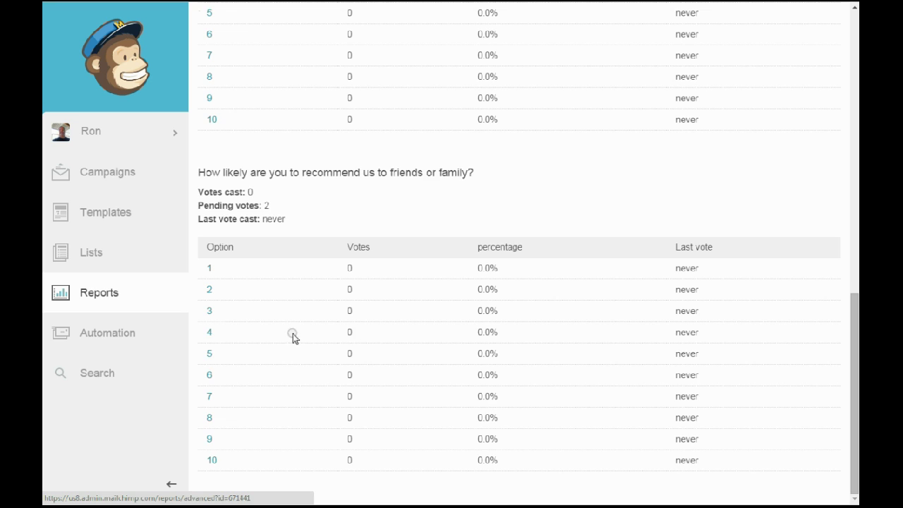
scroll(119, 195, "up", 5)
scroll(309, 232, "up", 4)
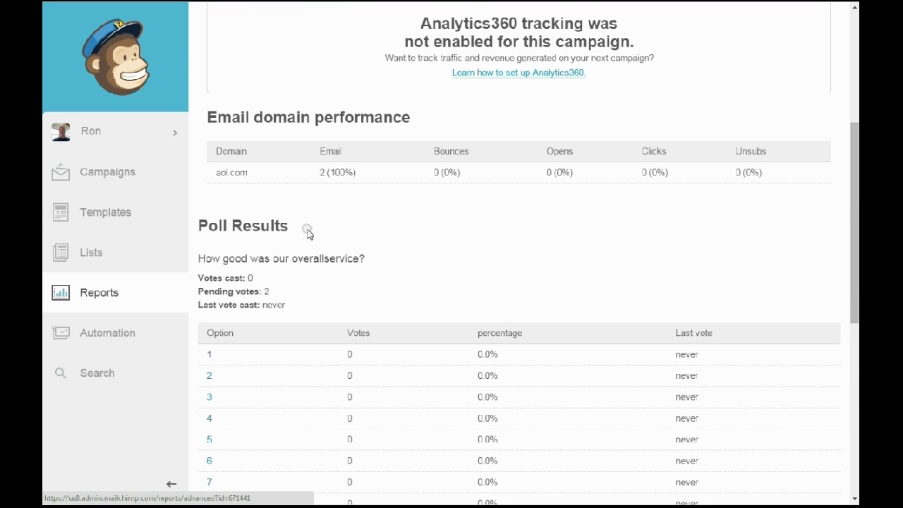
left_click(111, 182)
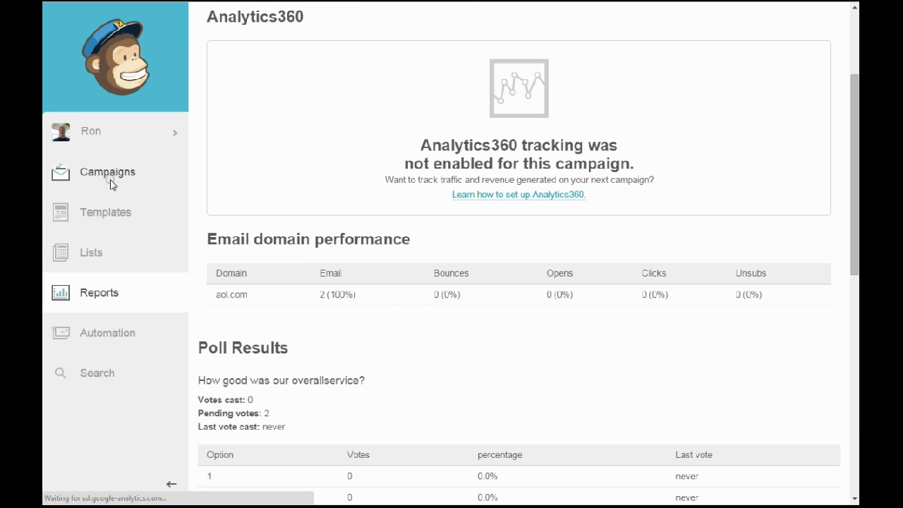